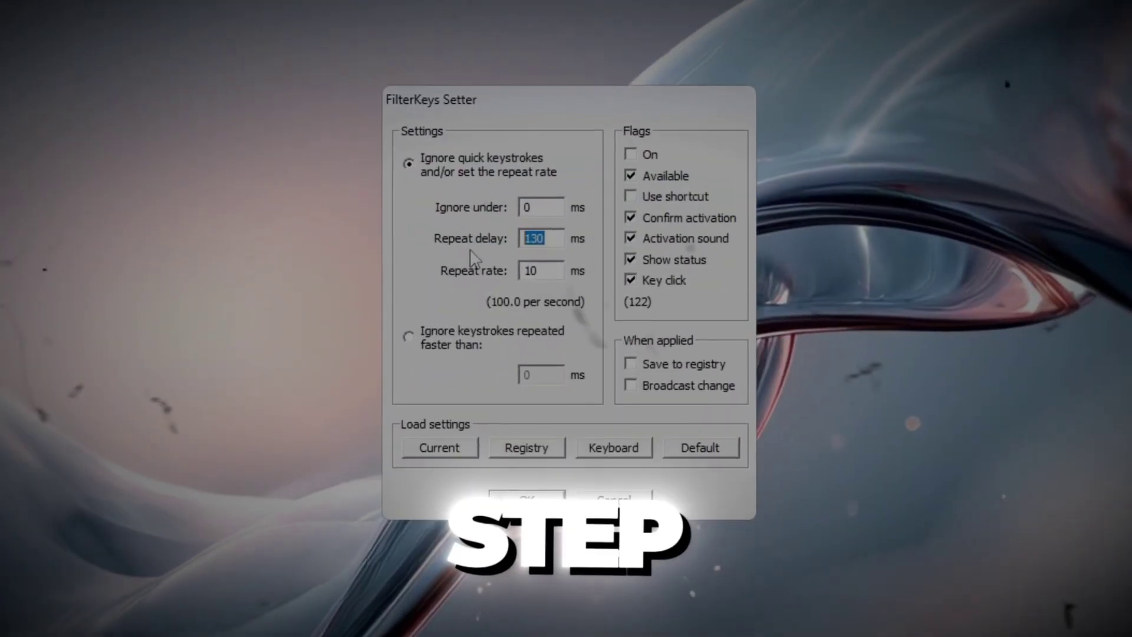
Open Windows Performance Options by searching Start for 'Adjust the appearance and performance of Windows'.
key(Tab)
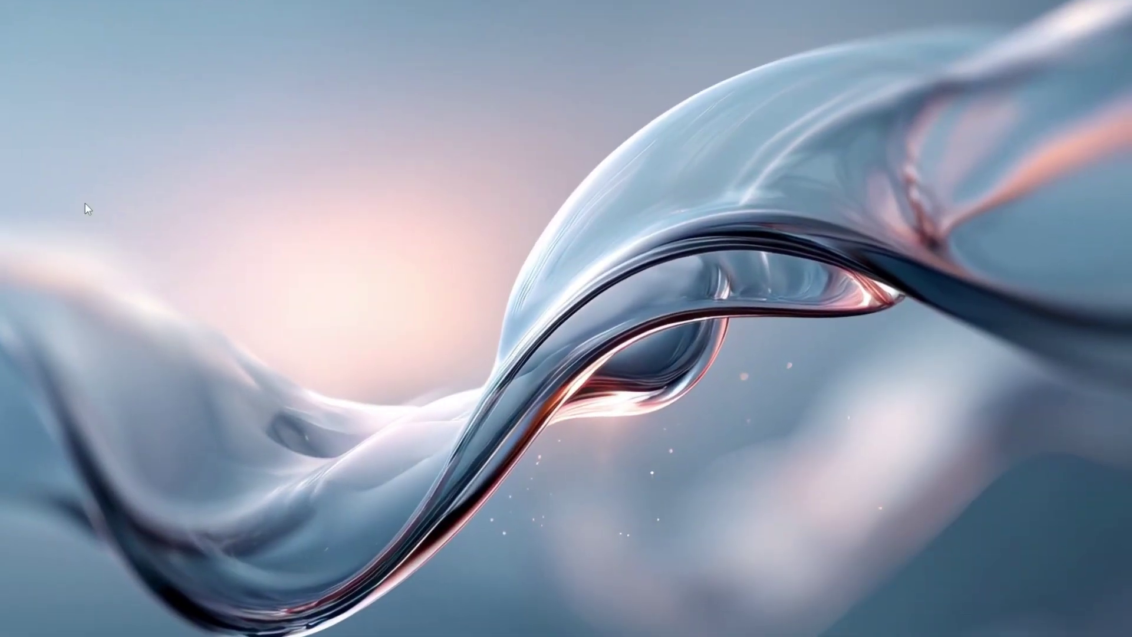
key(super)
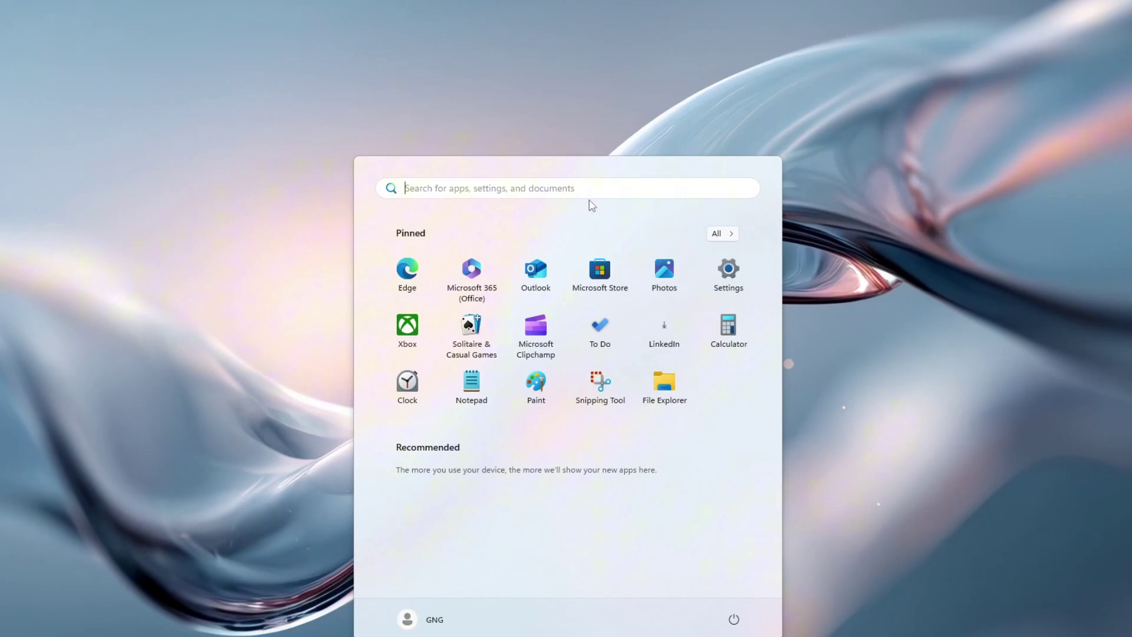
text(adjust)
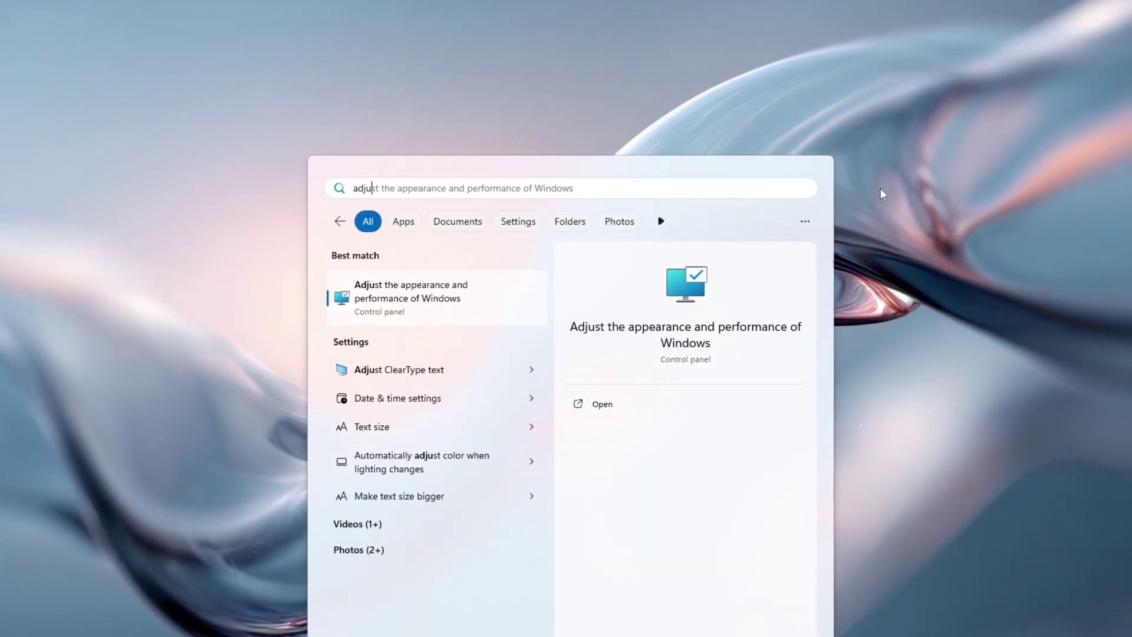
click(616, 402)
drag(210, 70, 561, 85)
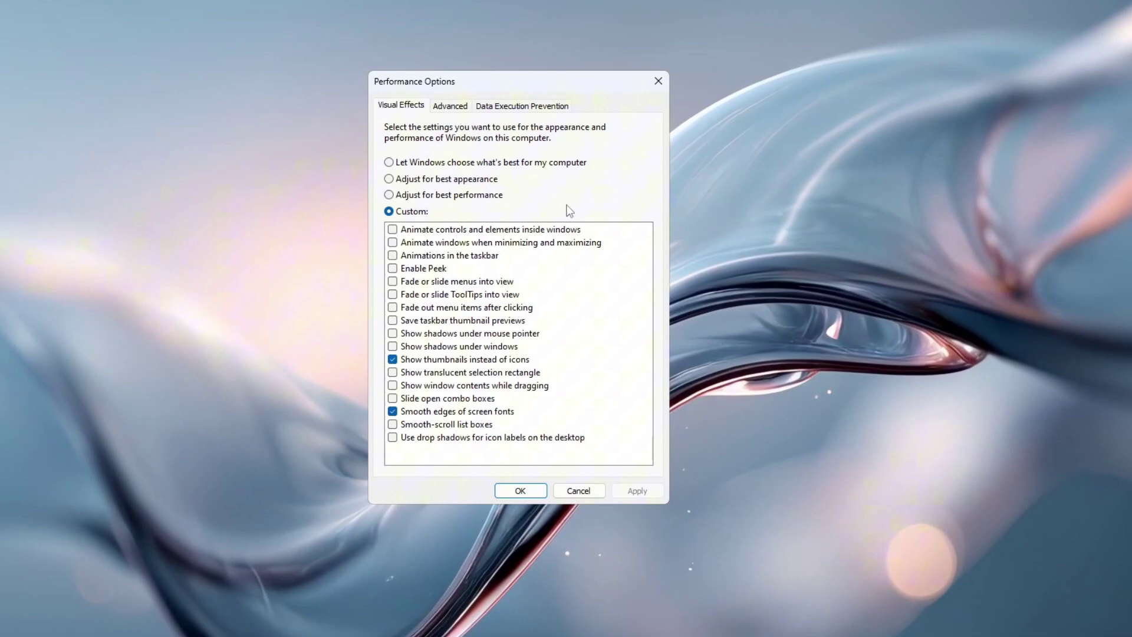
Choose Adjust for best performance, keep smooth screen-font edges and thumbnails instead of icons, and apply.
click(439, 195)
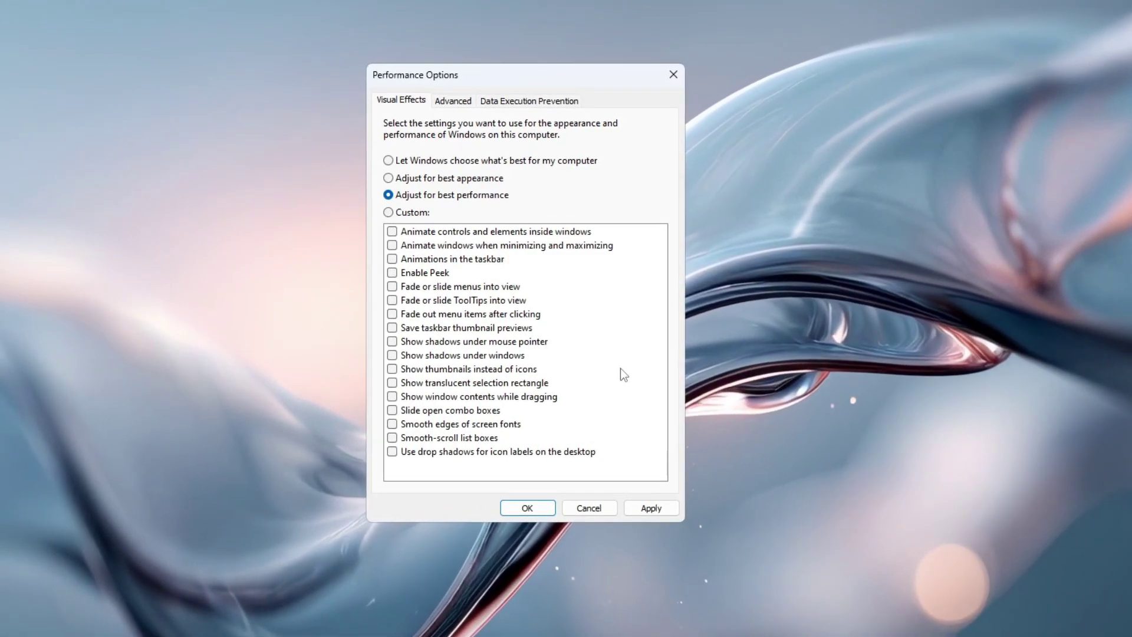
click(392, 424)
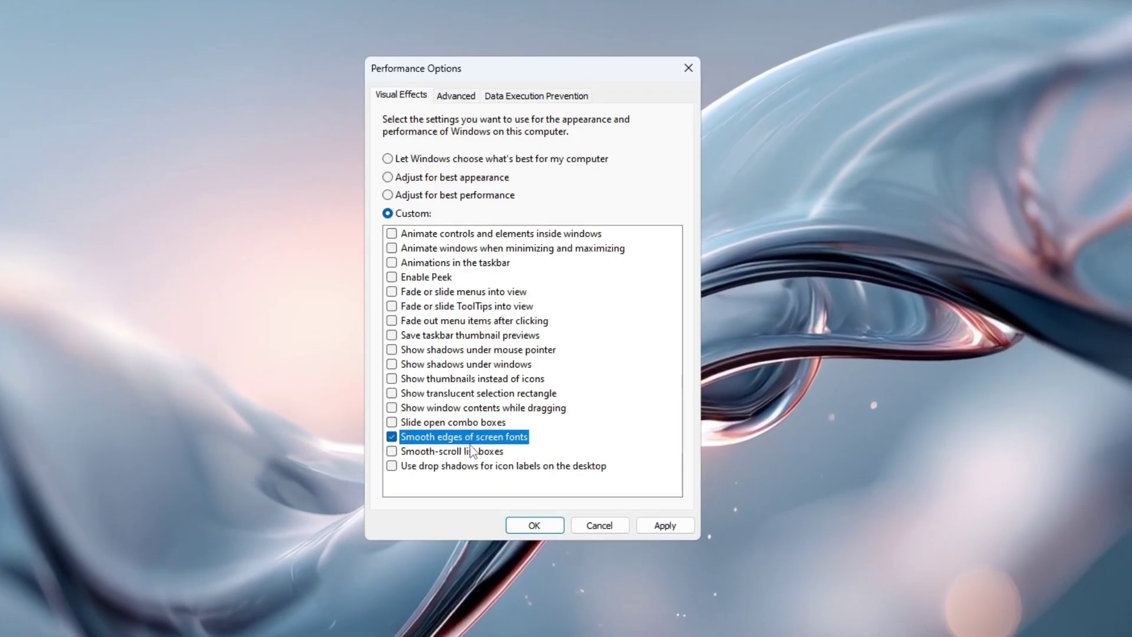
click(530, 379)
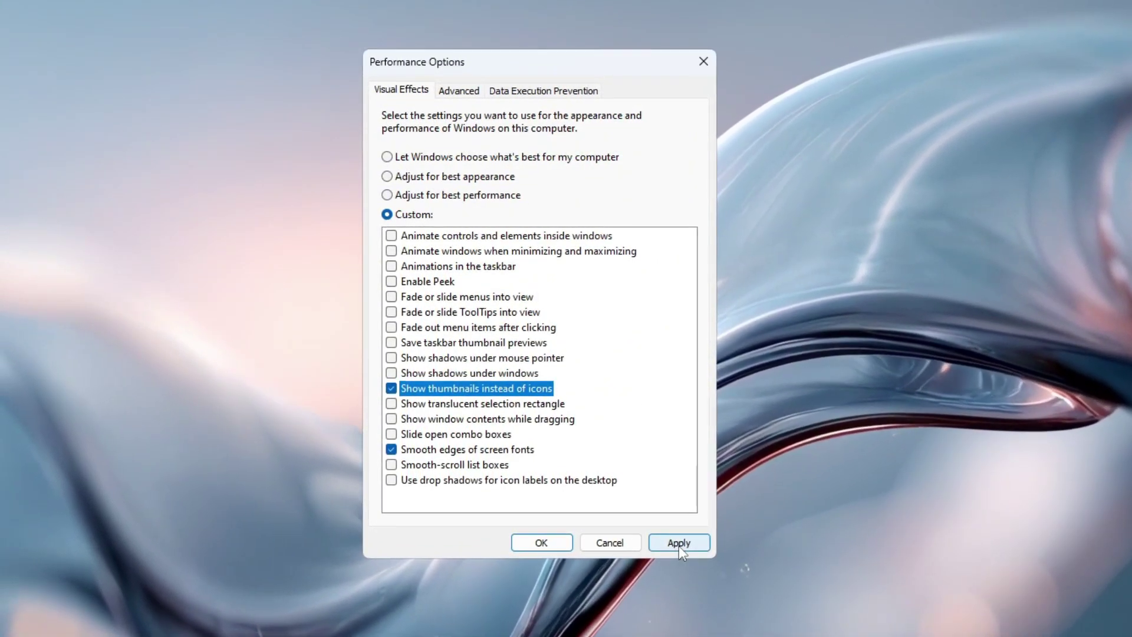
click(679, 540)
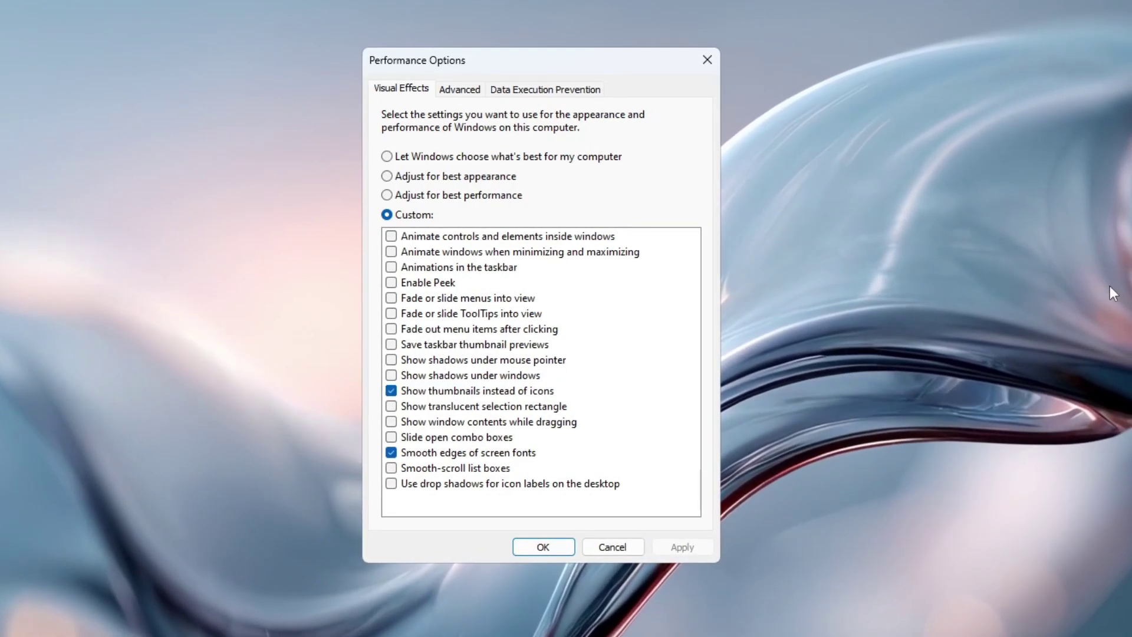
click(459, 90)
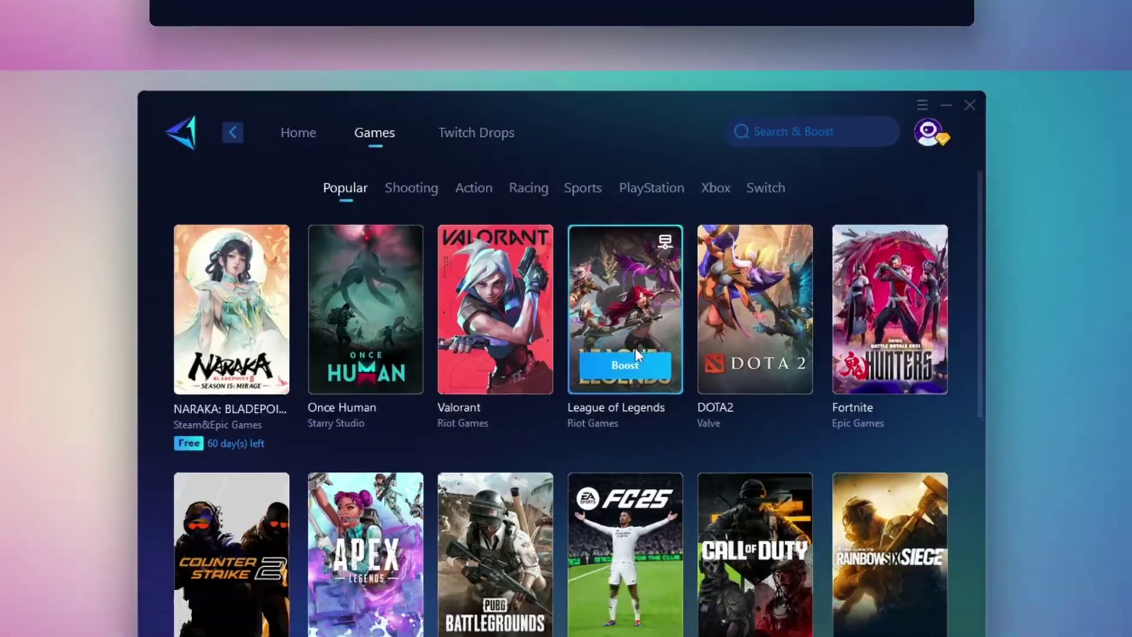
Expand the YouTube video's description with '...more' and scroll down to the download link.
scroll(628, 294, down, 5)
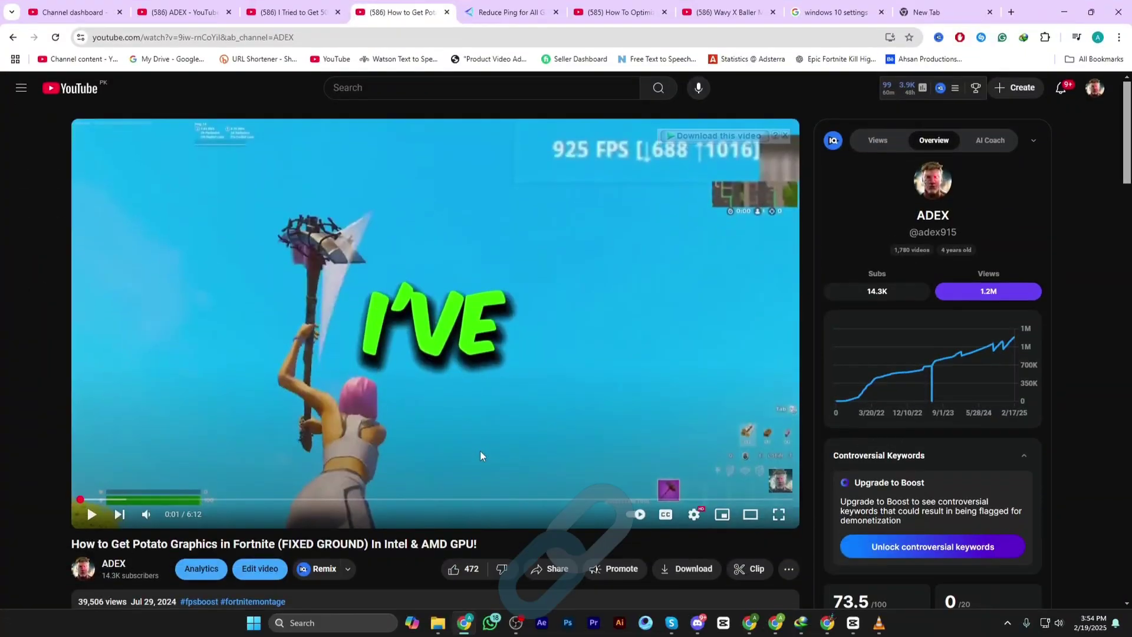
scroll(480, 451, down, 4)
click(478, 445)
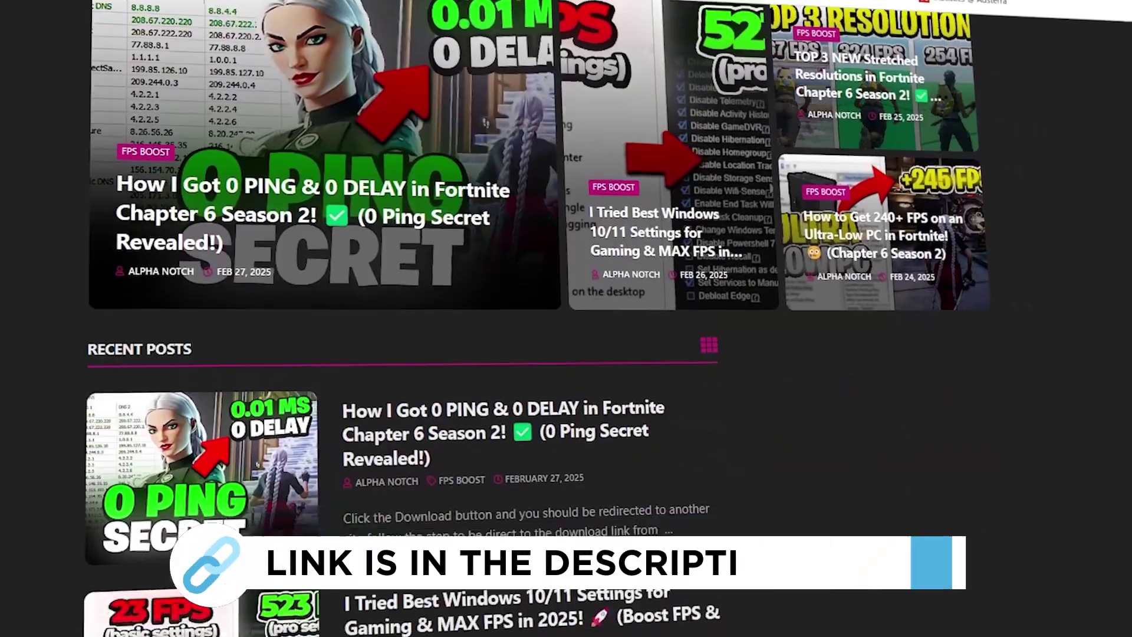
scroll(401, 318, down, 8)
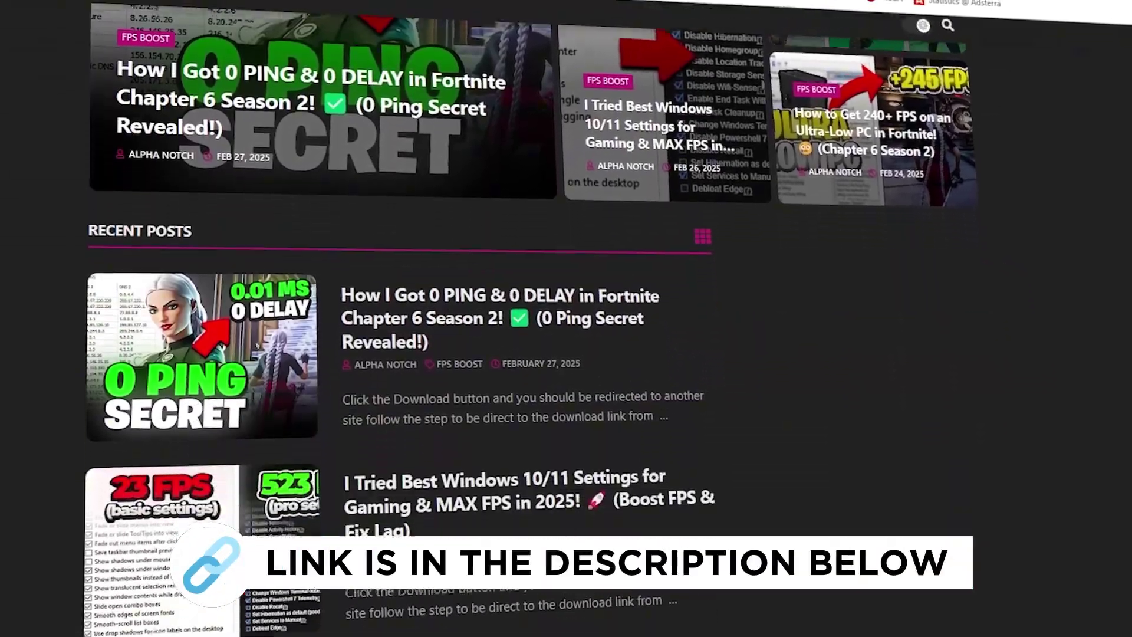
scroll(401, 318, down, 6)
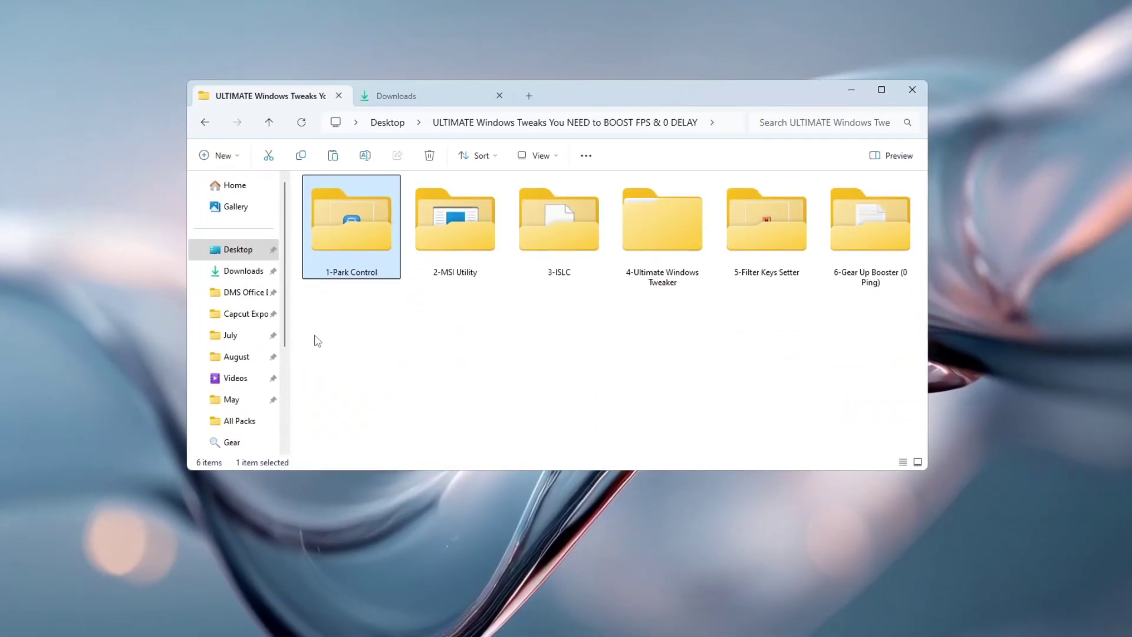
Open the 1-Park Control folder, minimize Explorer, and launch ParkControl from a Start search for 'park control'.
double_click(354, 233)
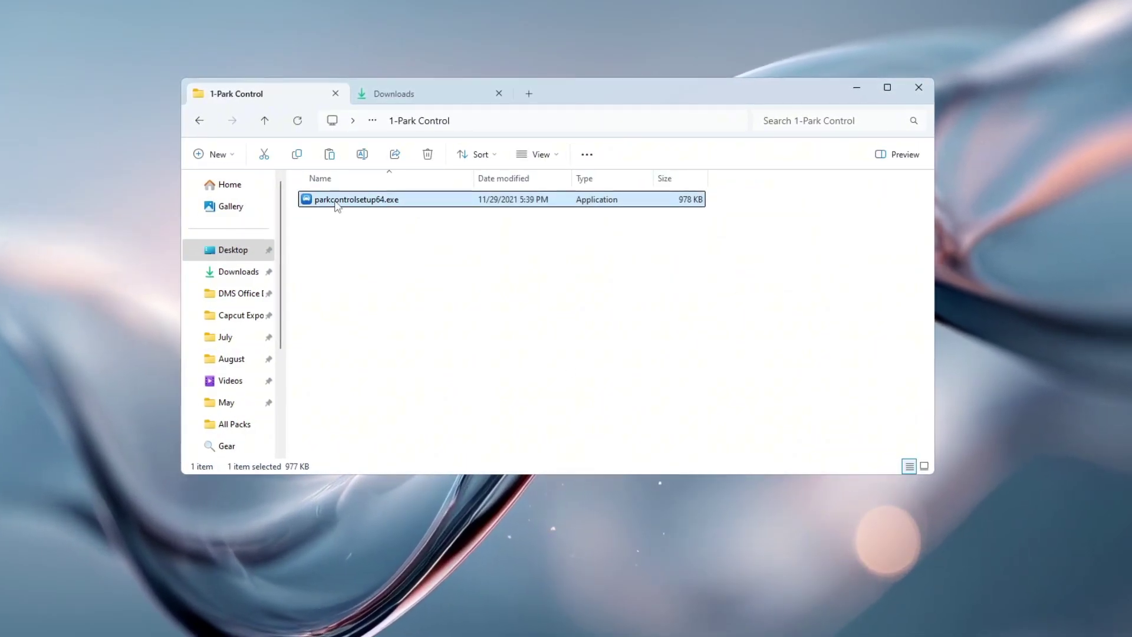
click(861, 95)
key(super)
text(park control)
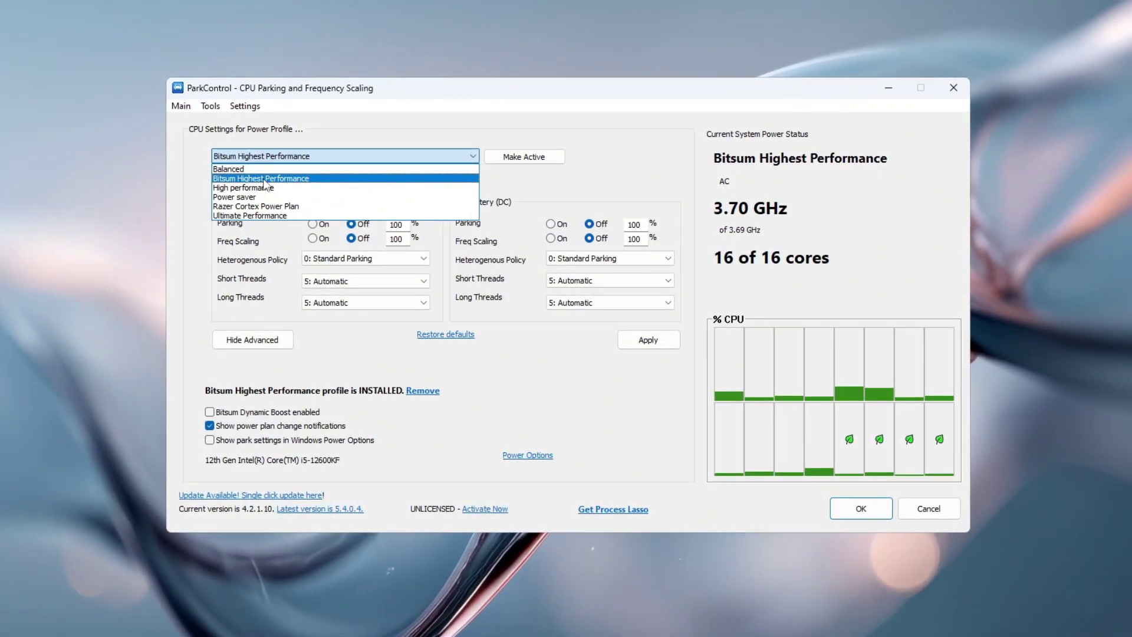
Keep Bitsum Highest Performance as the profile, leave Dynamic Boost disabled, and open Windows Power Options.
click(264, 181)
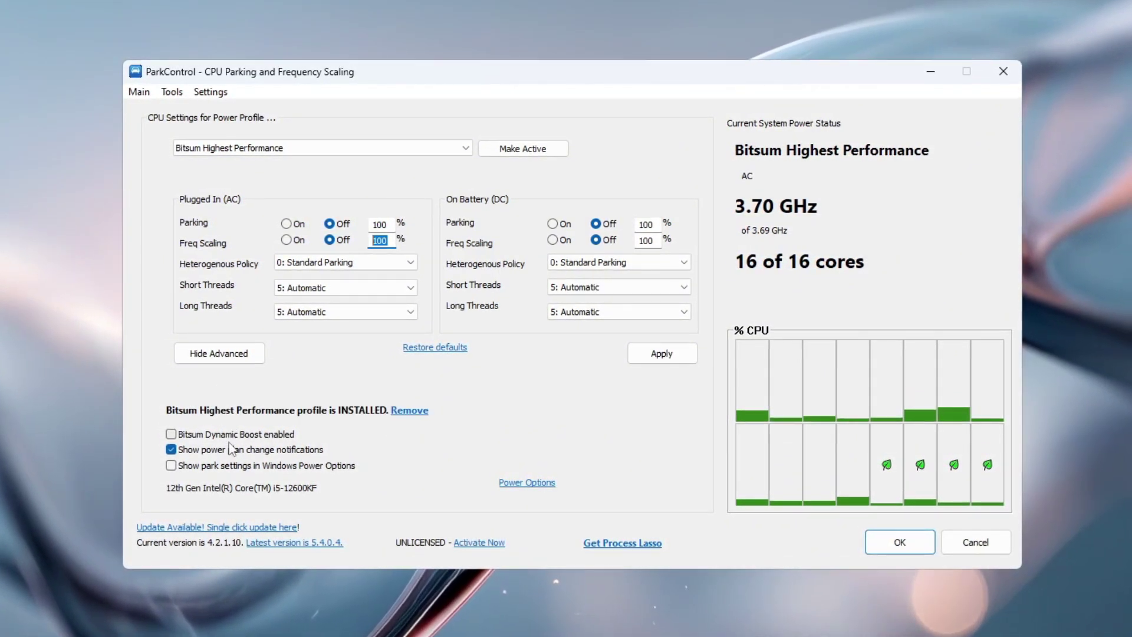
click(170, 436)
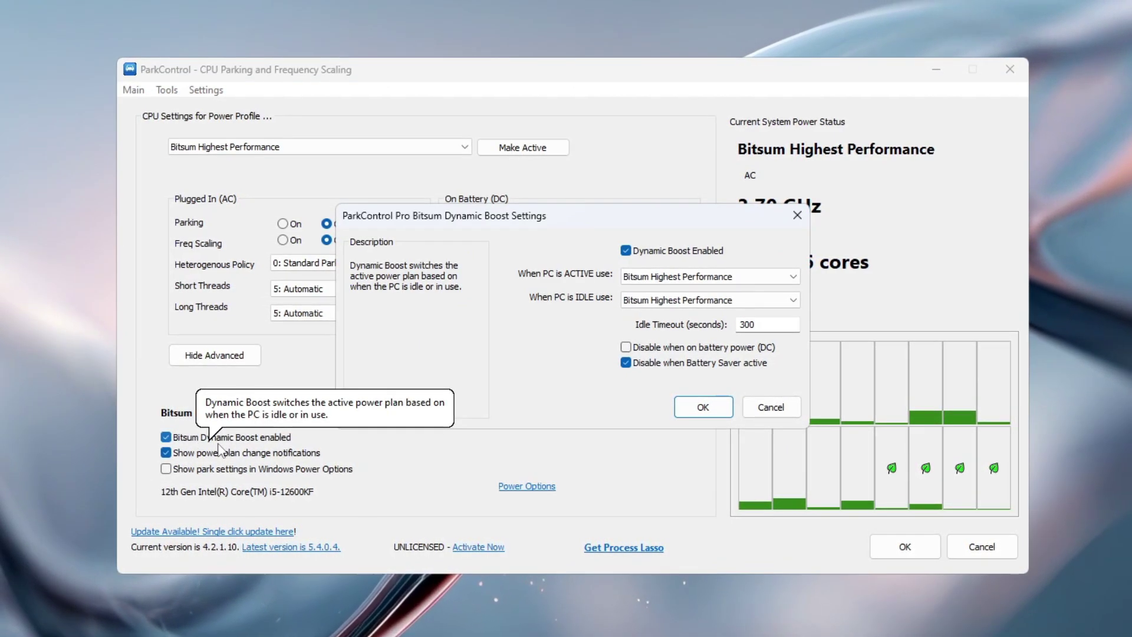
click(776, 411)
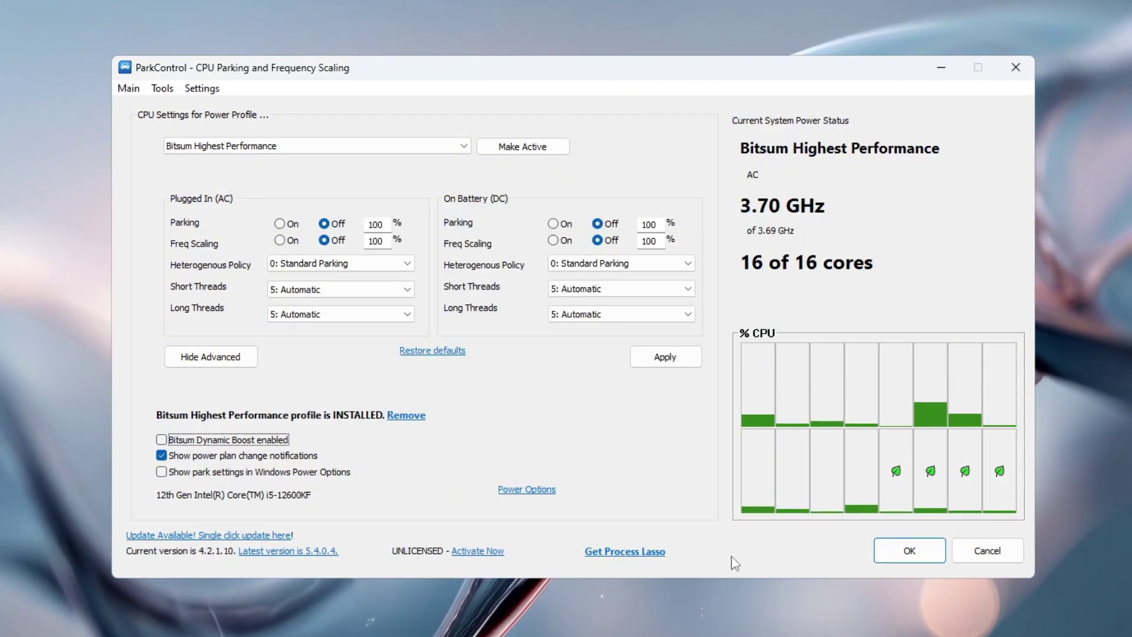
click(526, 490)
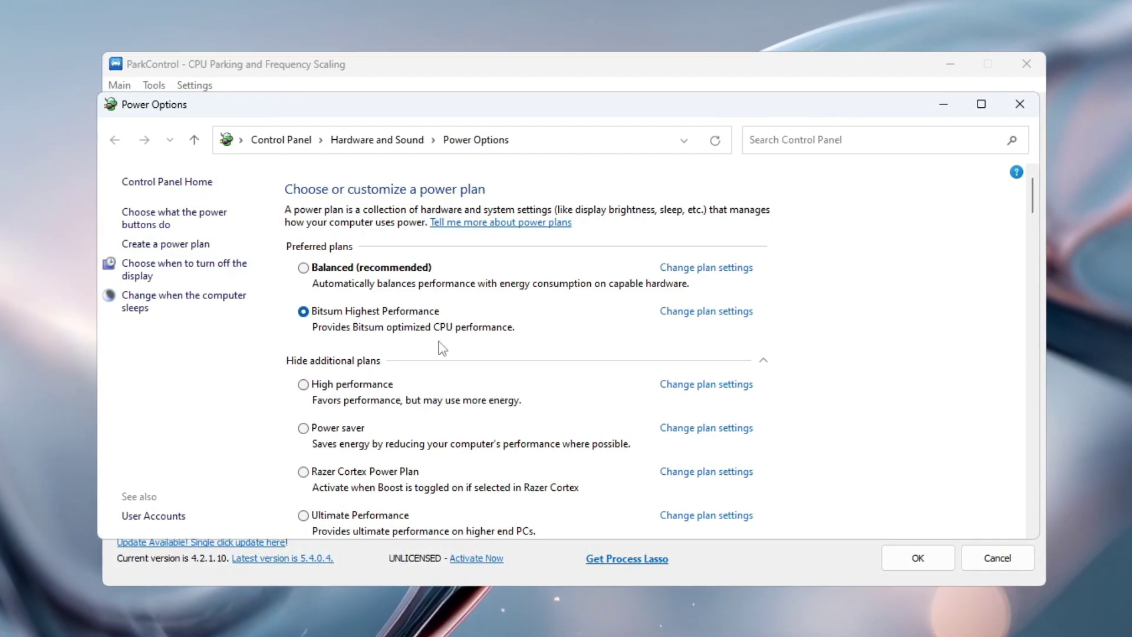
Close Power Options with Bitsum Highest Performance left as the active plan.
click(1034, 112)
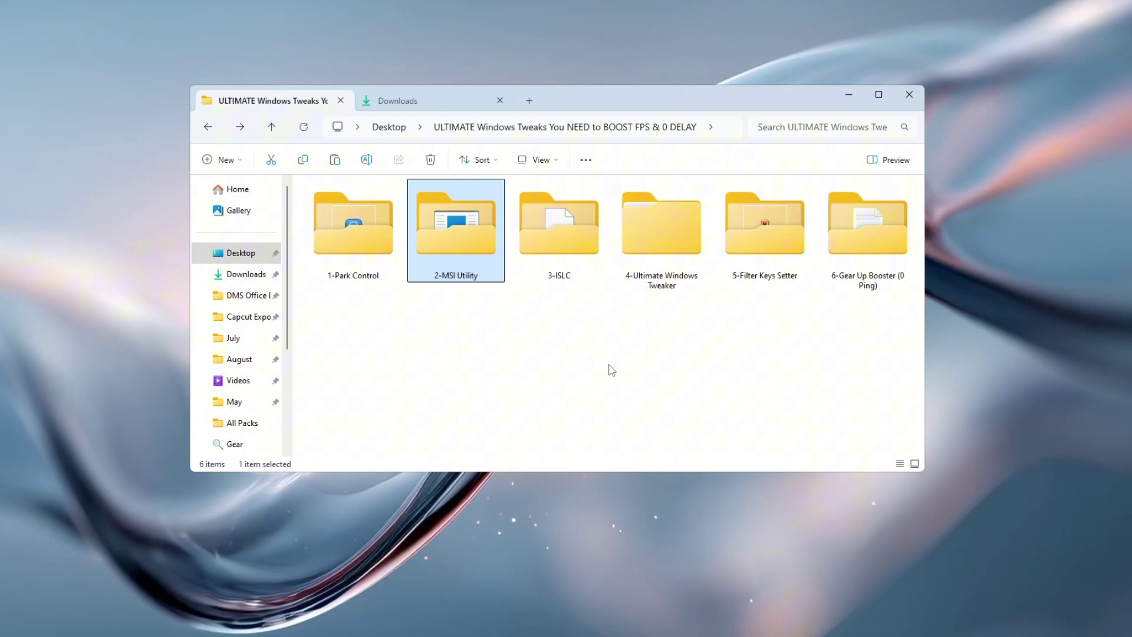
Open the 2-MSI Utility folder and run MSI Mode Utility 3.0.exe as administrator.
double_click(470, 239)
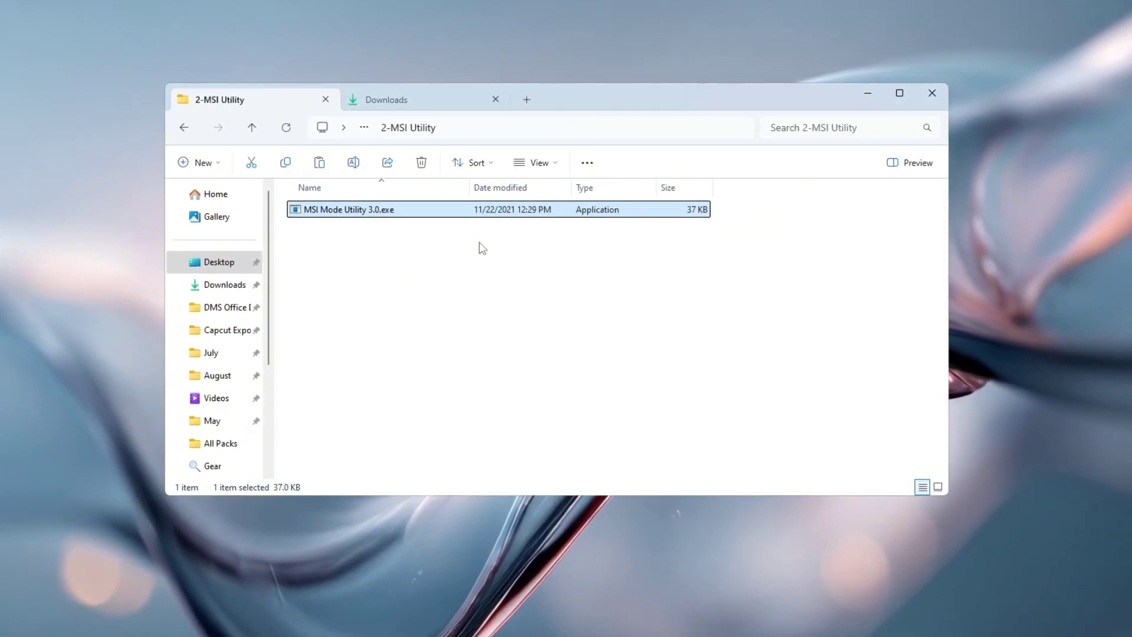
right_click(370, 216)
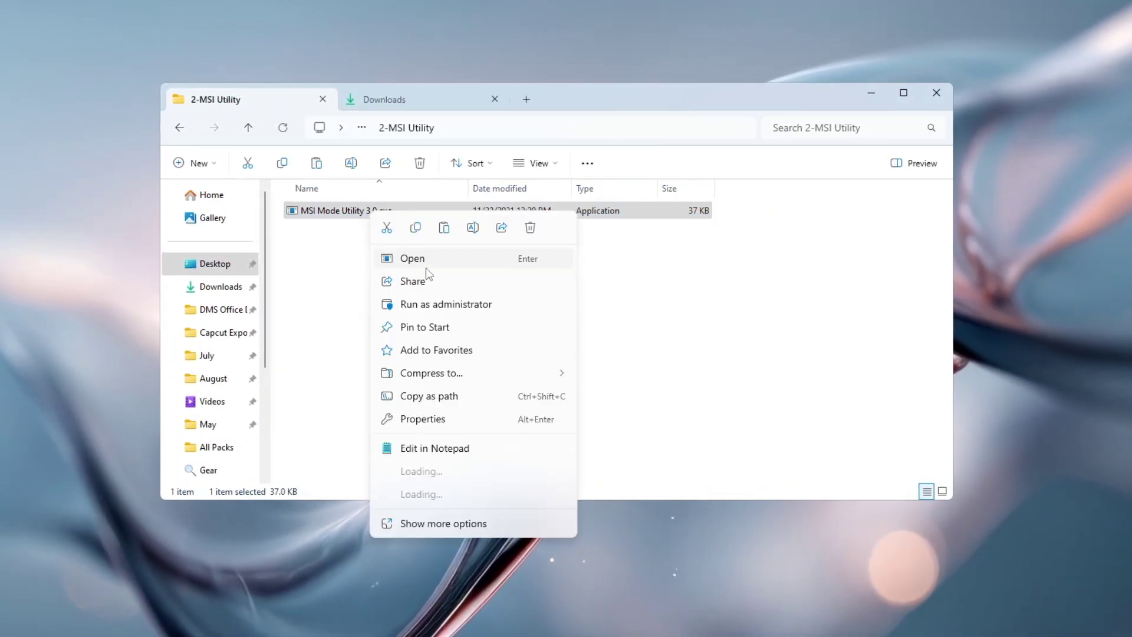
click(430, 305)
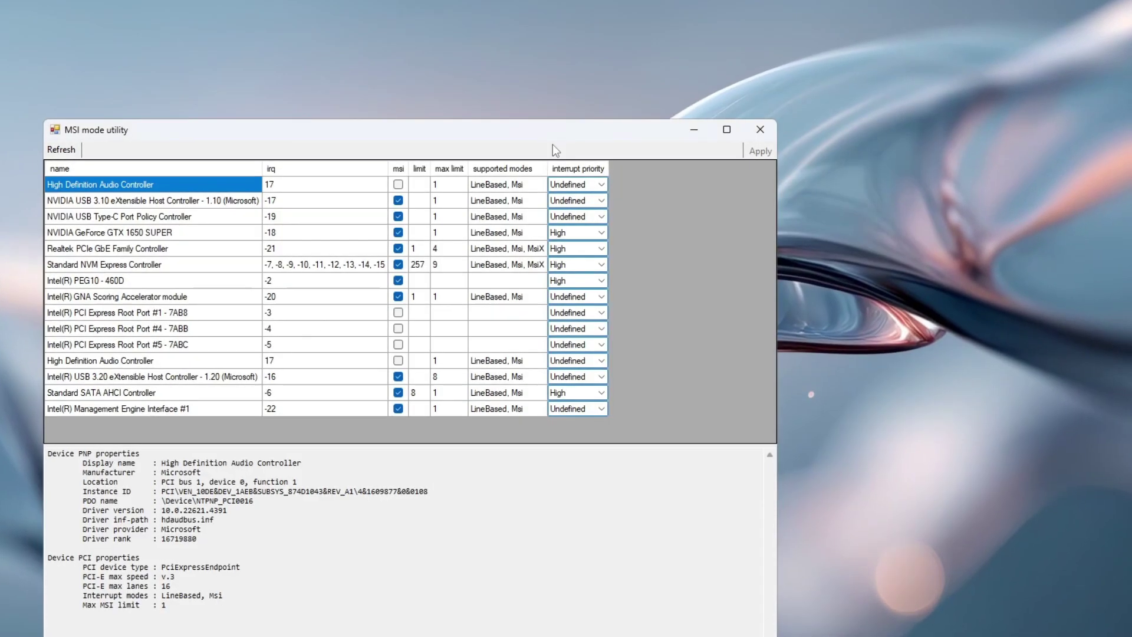
drag(500, 131, 644, 62)
click(278, 168)
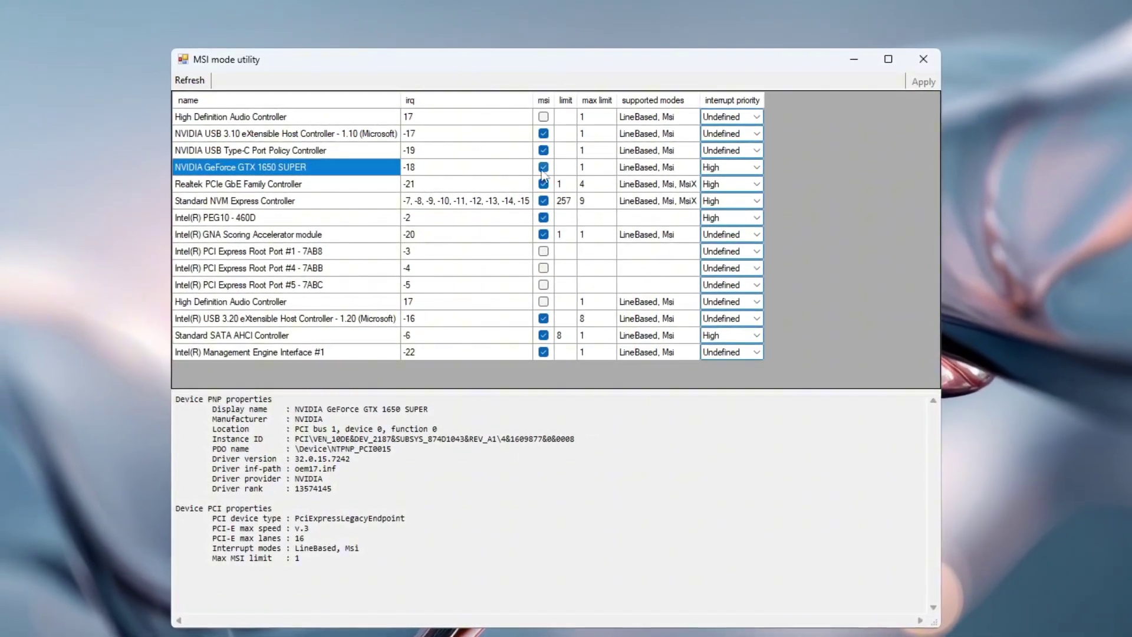
Review interrupt priority for the NVIDIA GTX 1650 SUPER and Intel(R) PEG10 - 460D, keeping High.
click(757, 168)
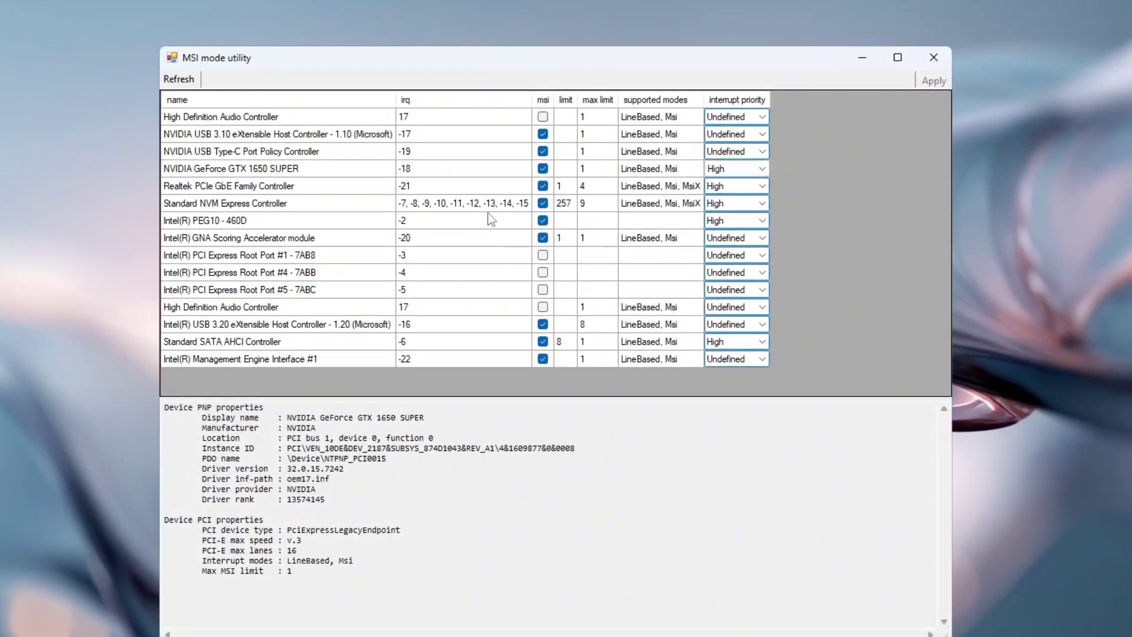
click(318, 220)
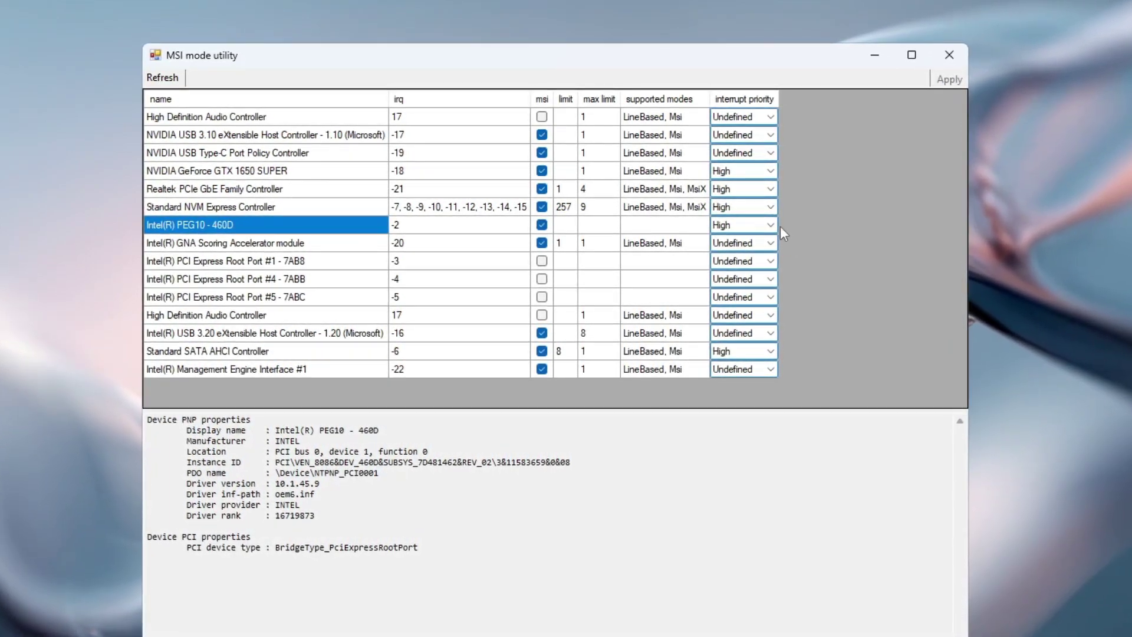
click(769, 225)
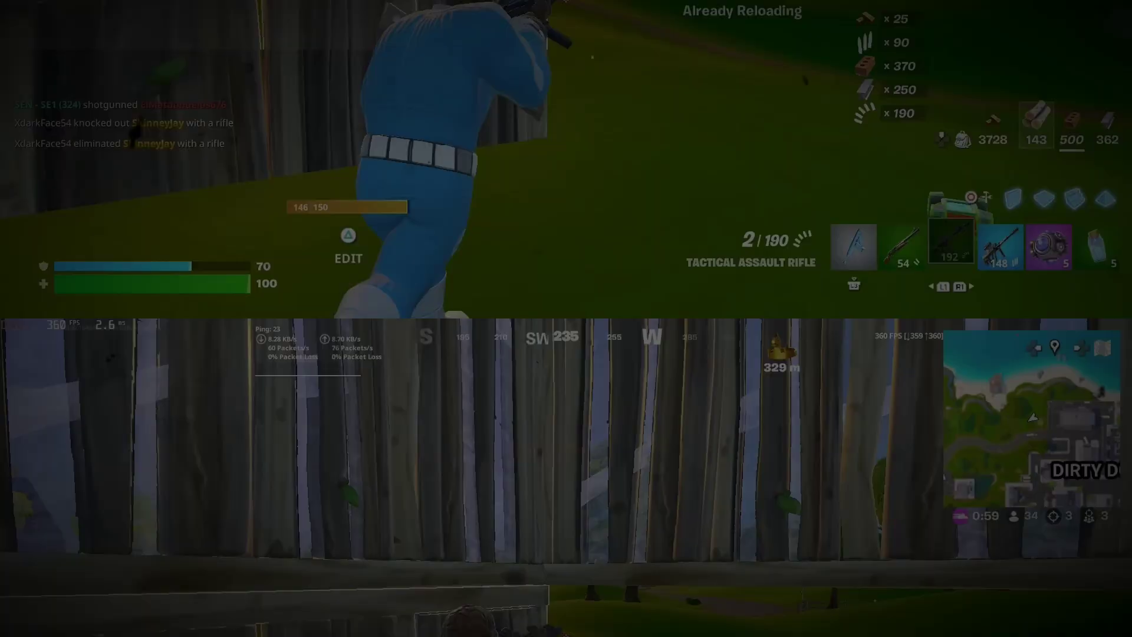
Scroll the blog homepage past the featured grid to the Recent Posts list.
key(3)
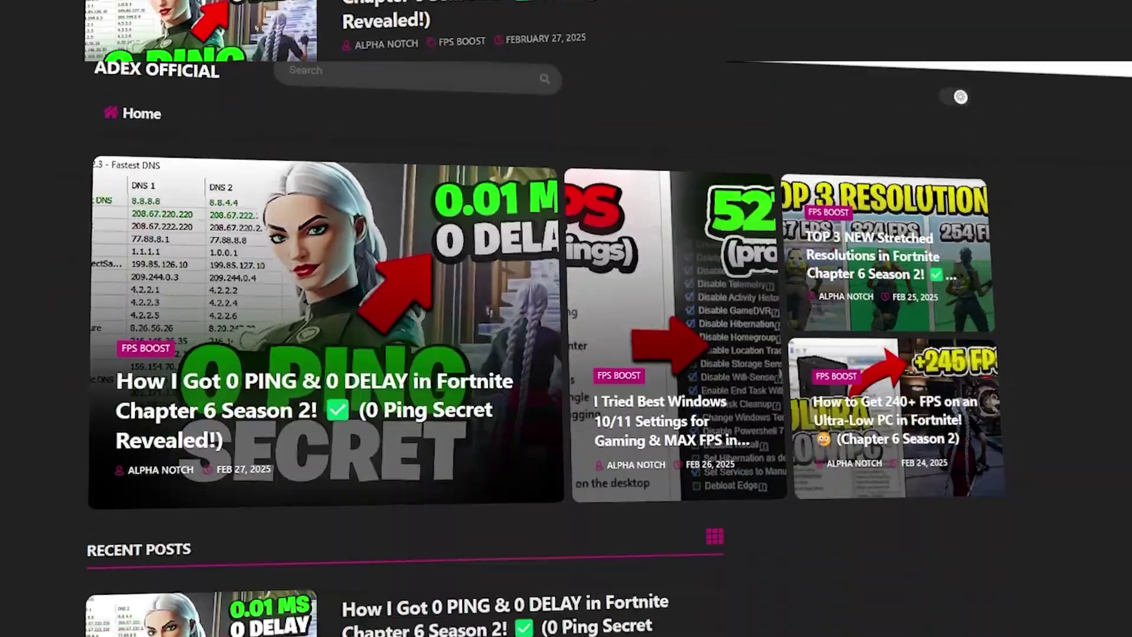
scroll(566, 318, down, 7)
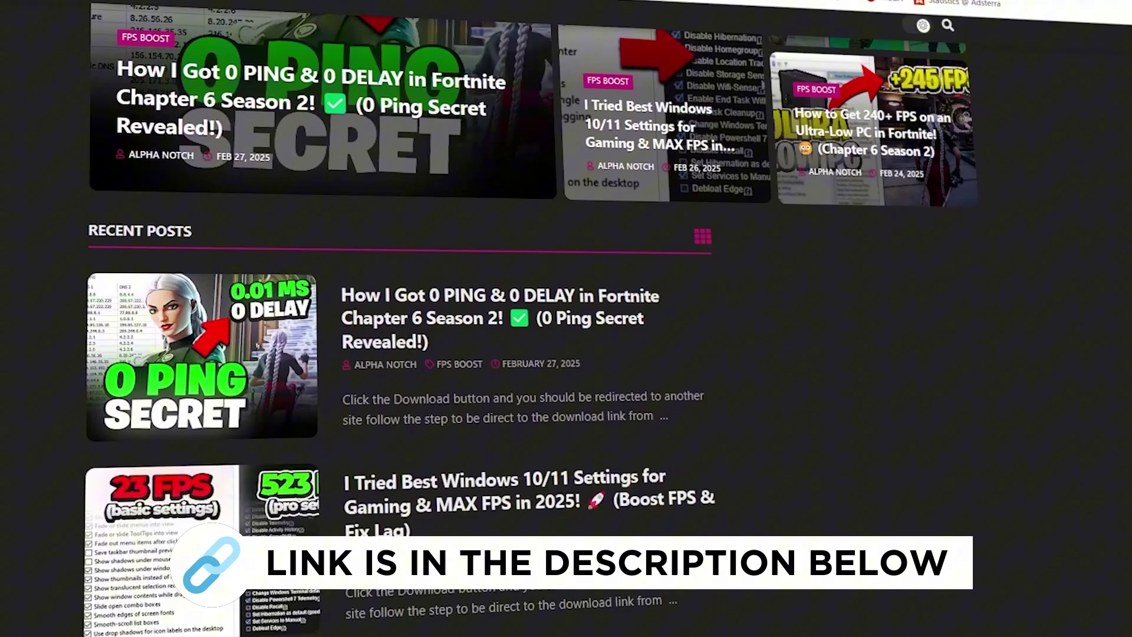
scroll(401, 330, down, 8)
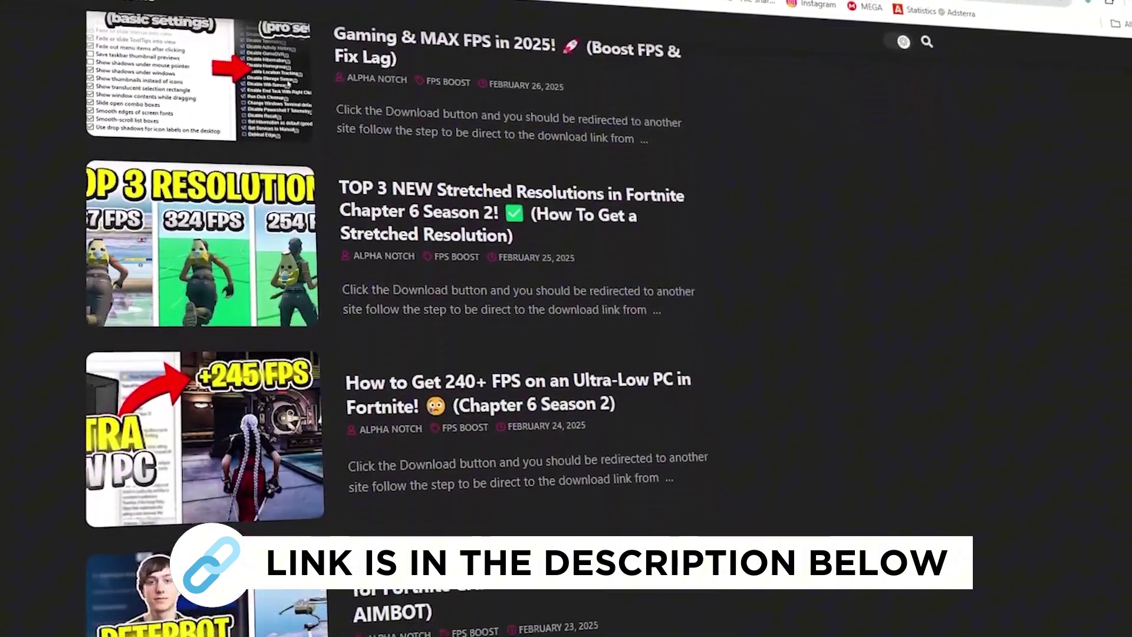
scroll(401, 330, down, 3)
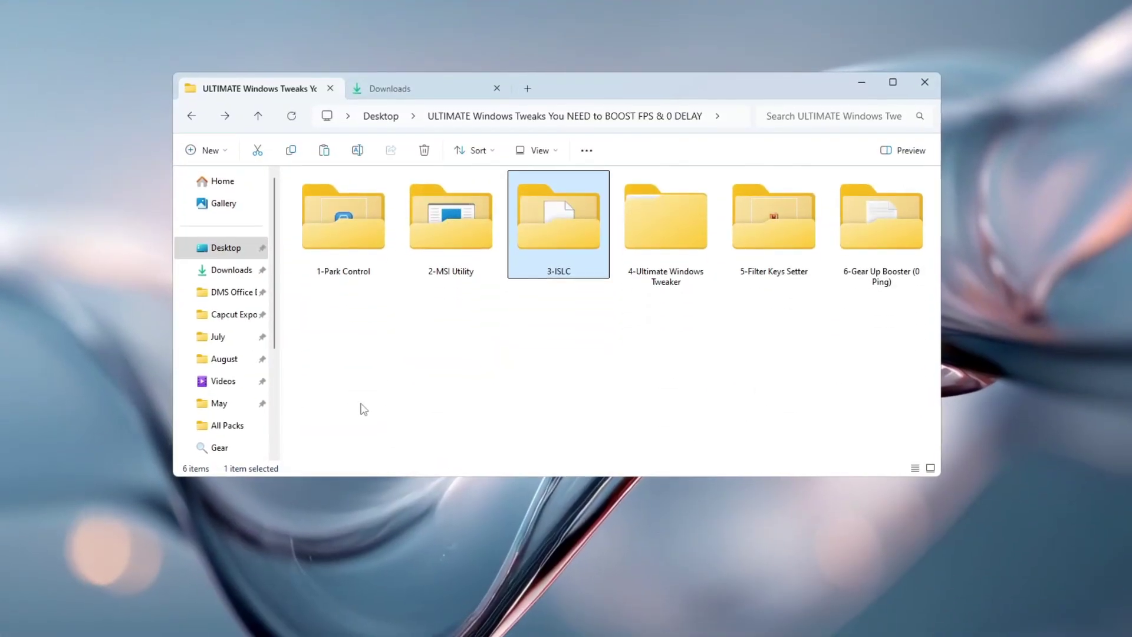
Open the 3-ISLC folder, run ISLC, and close File Explorer.
double_click(576, 218)
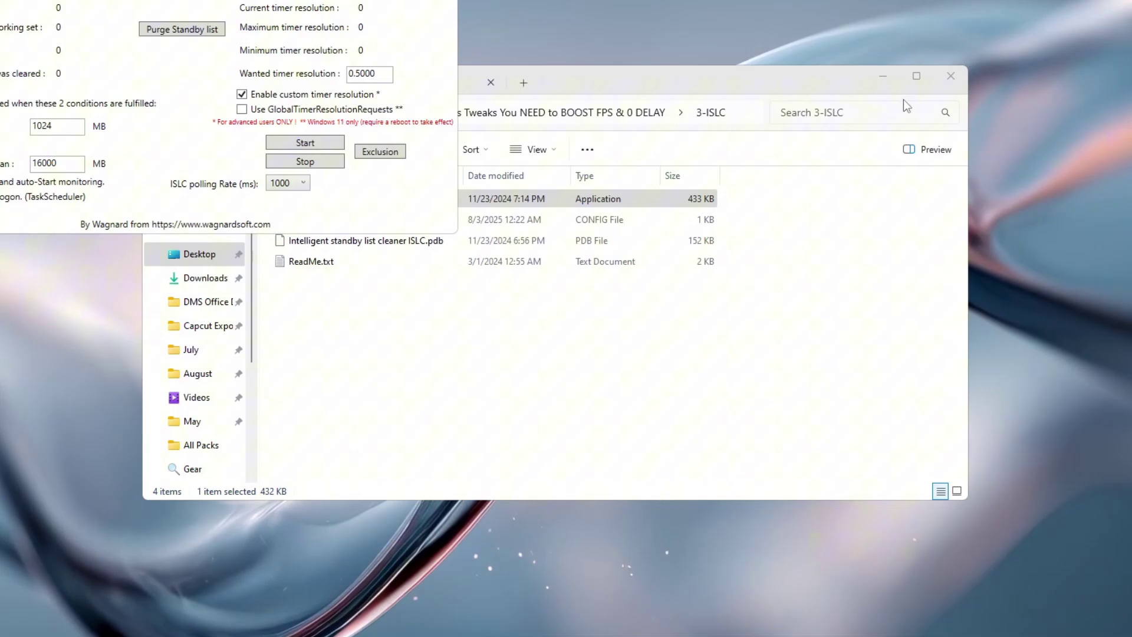
click(951, 76)
click(305, 143)
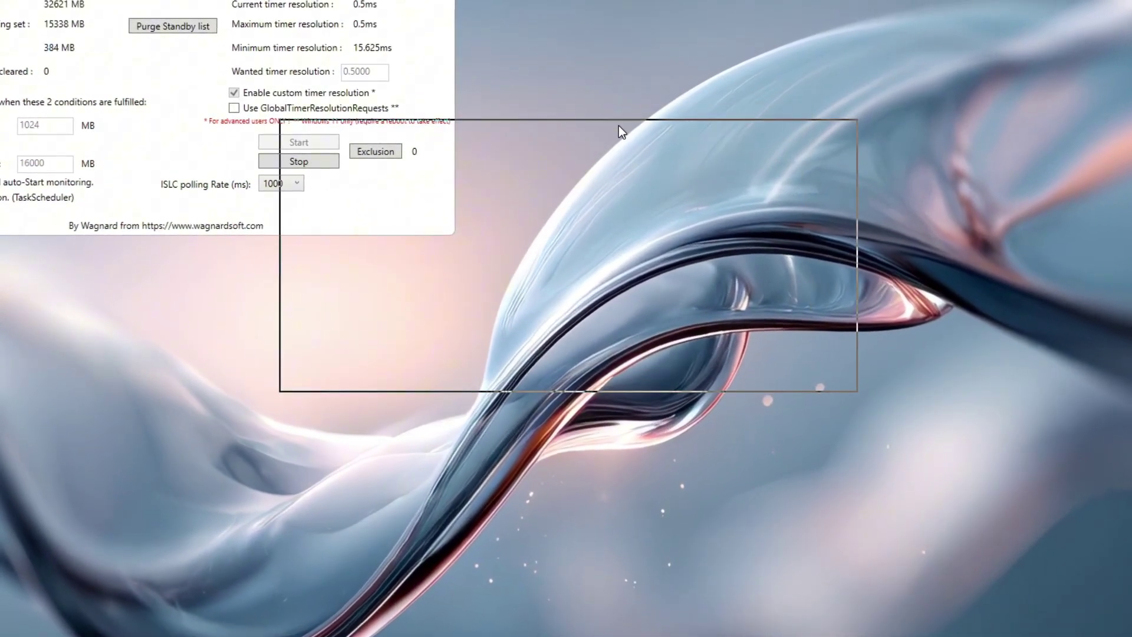
drag(618, 126, 618, 126)
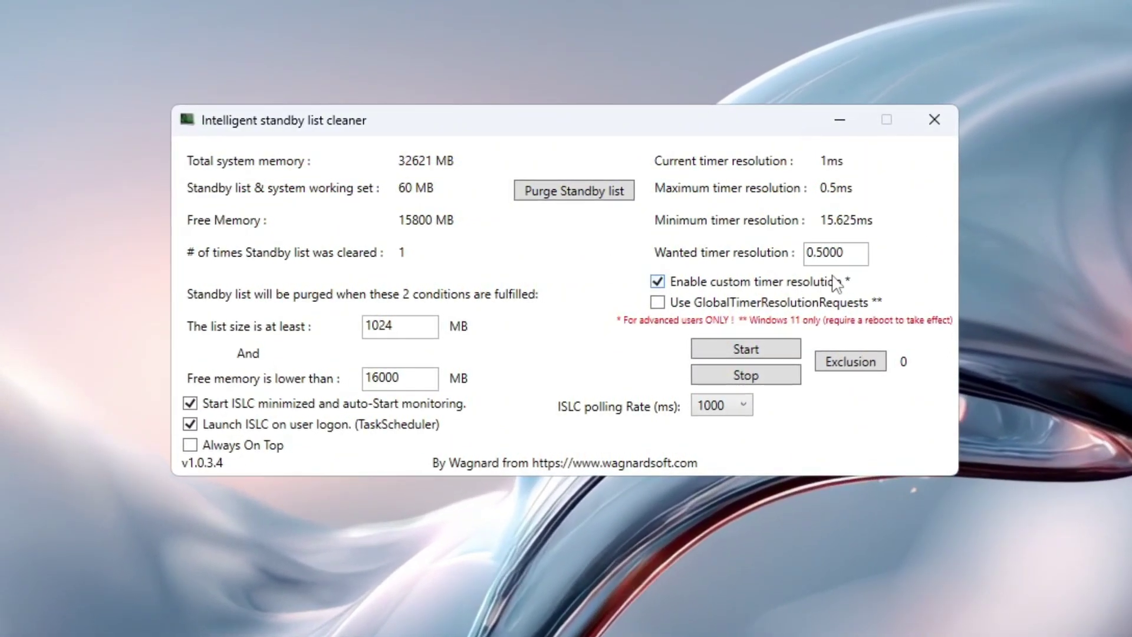
Set timer resolution 0.5000 and polling rate 1000, start monitoring, and purge the standby list.
drag(866, 253, 805, 253)
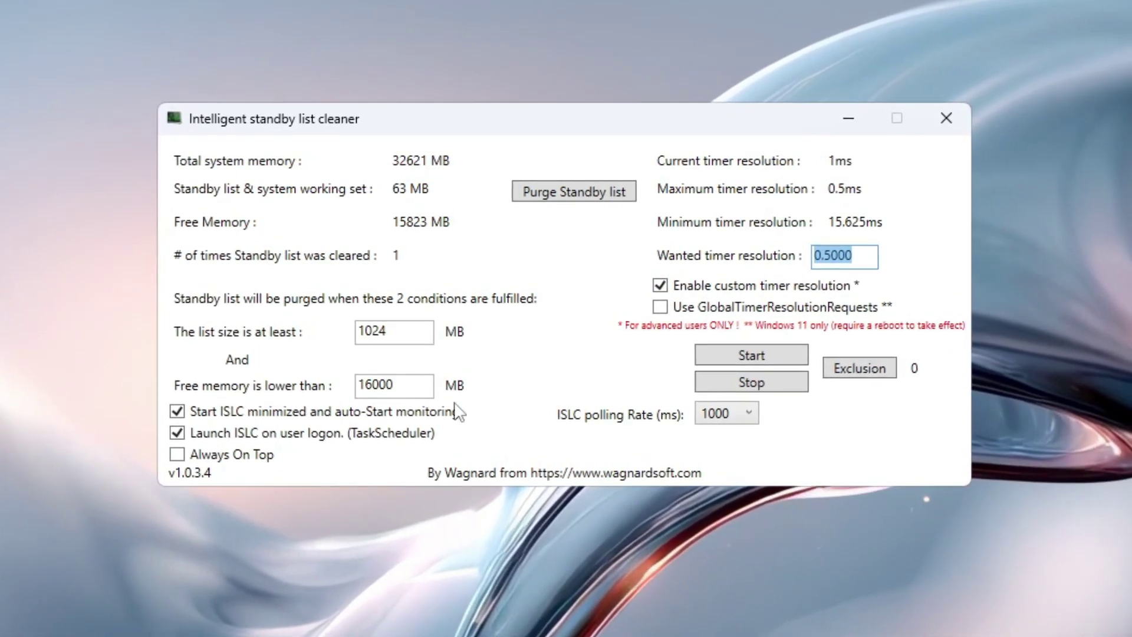
click(748, 414)
click(723, 480)
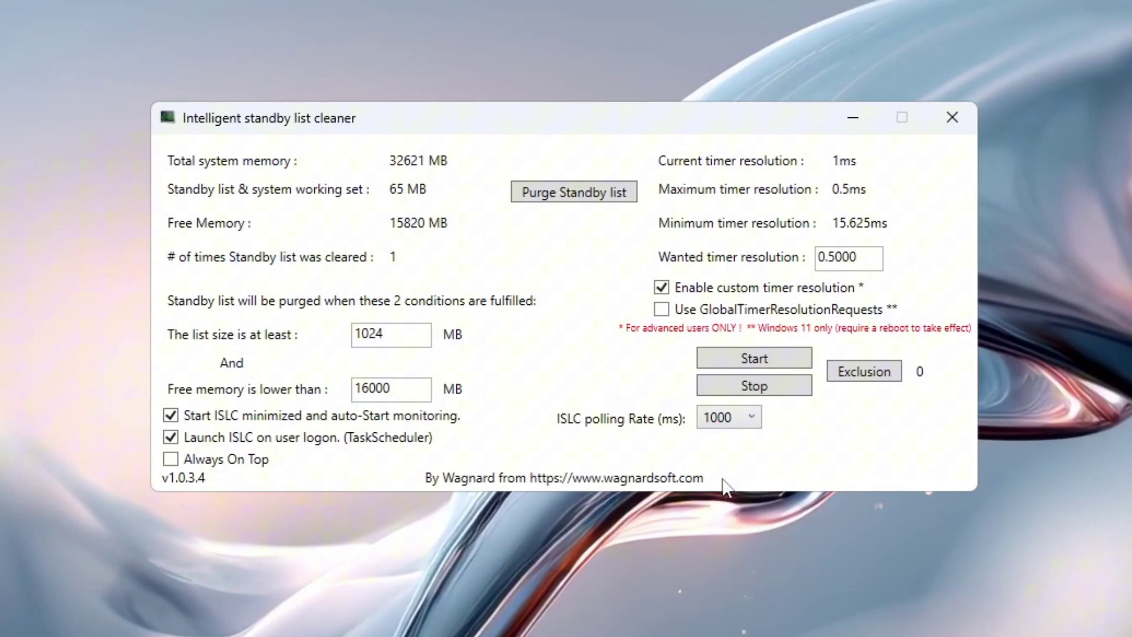
click(737, 417)
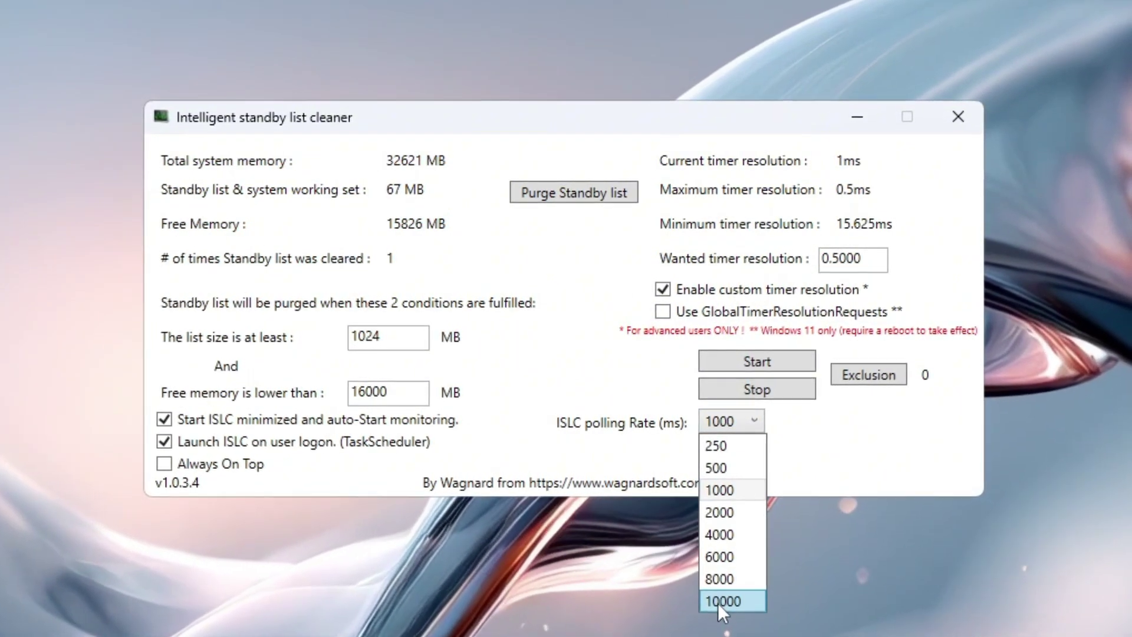
click(731, 490)
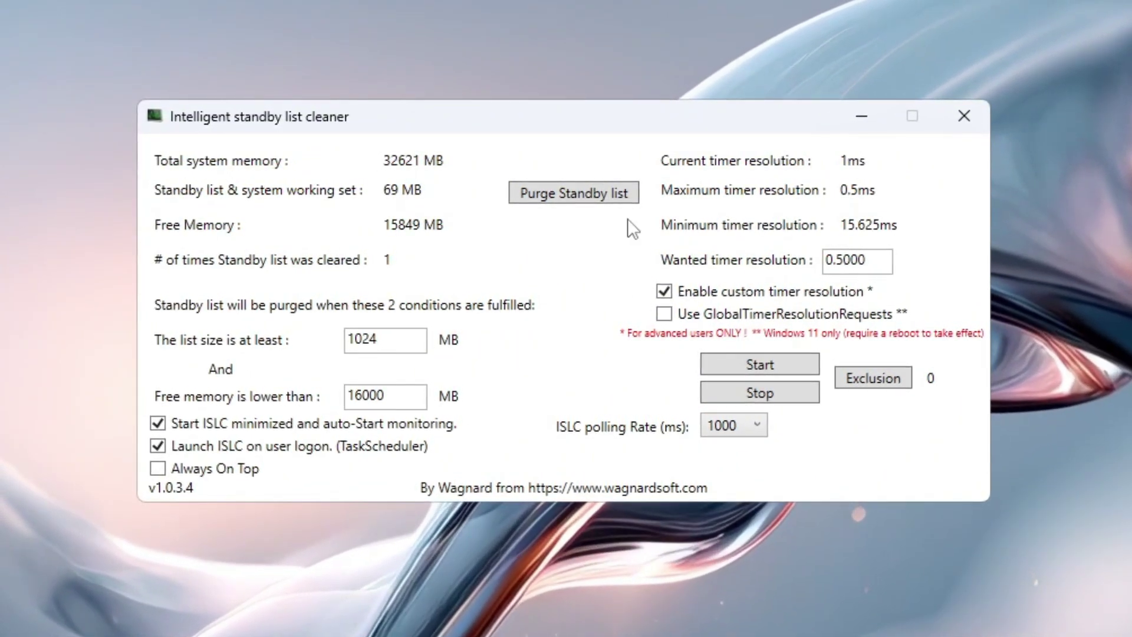
click(793, 366)
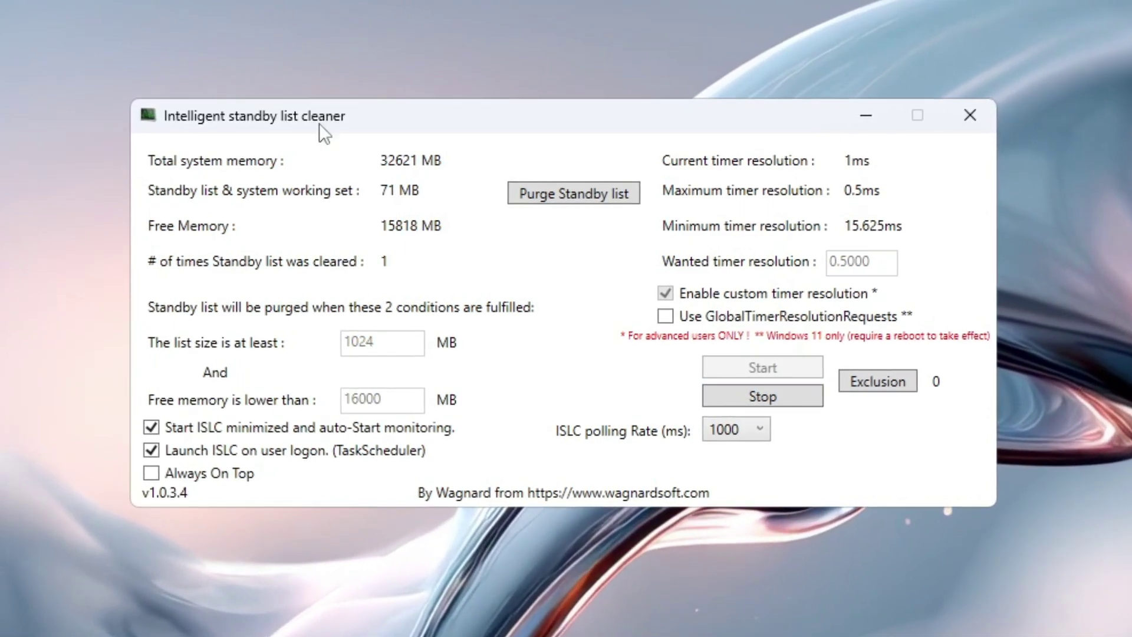
click(607, 196)
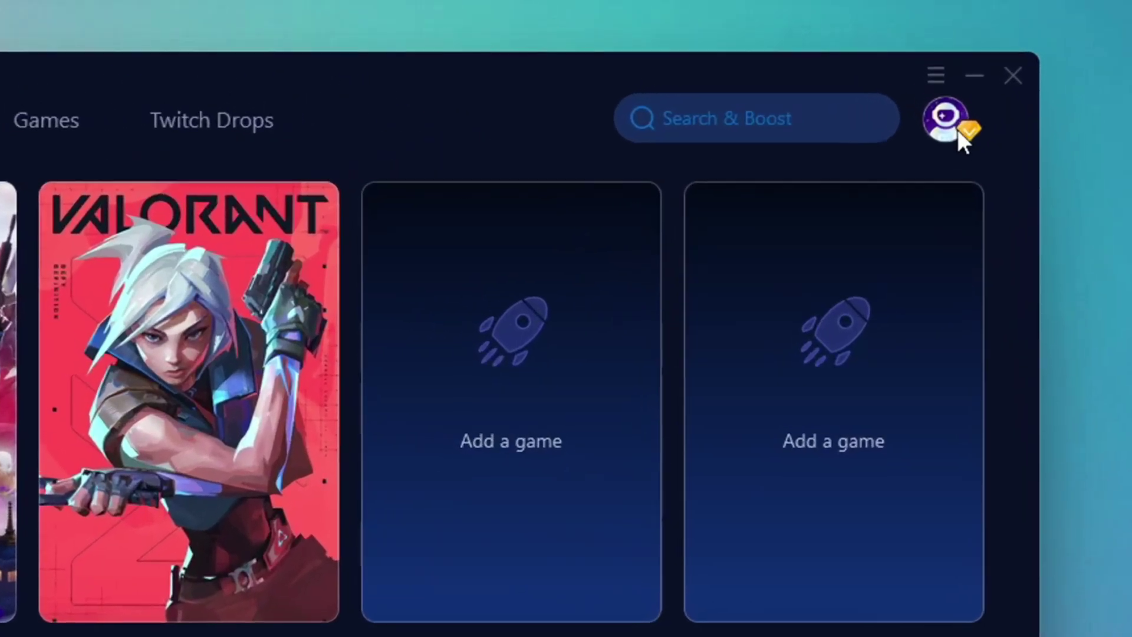
View the GearUP Booster profile, then scroll the Games tab's popular games grid down to Dungeonborne.
click(951, 121)
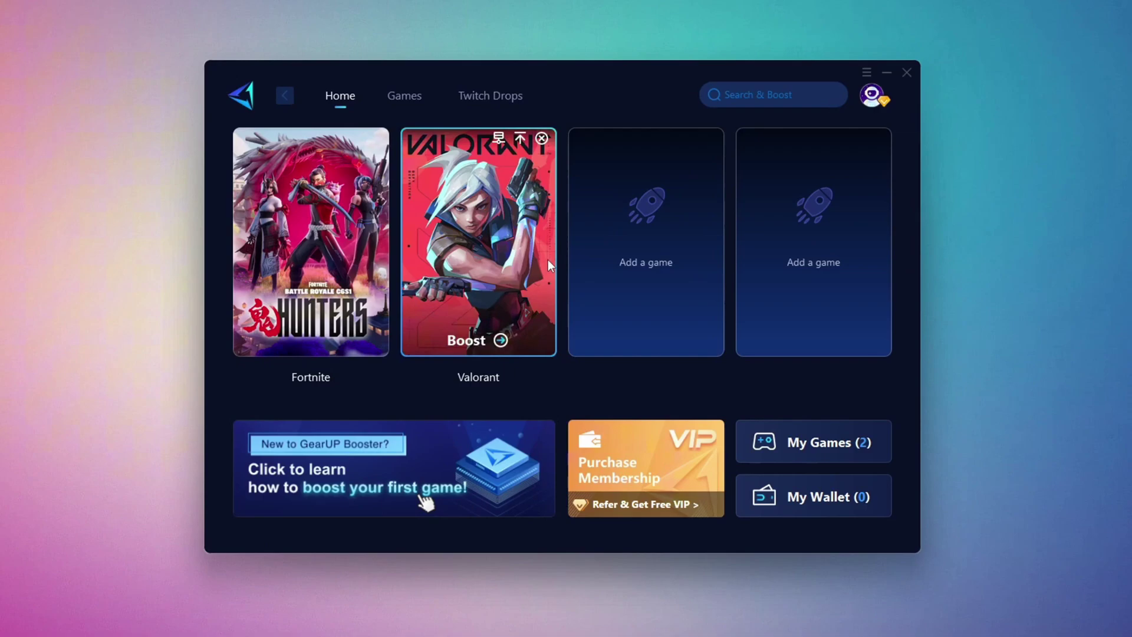
click(415, 105)
scroll(621, 295, down, 5)
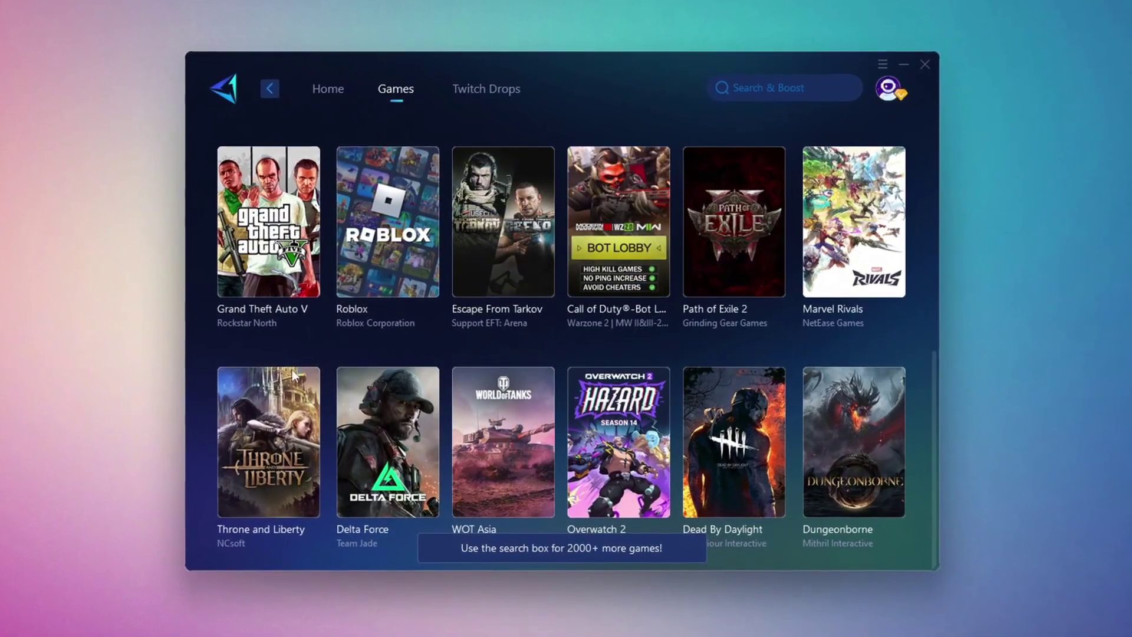
Return to the Fortnite home page and check the server region, keeping Middle East.
mouse_move(461, 212)
click(325, 89)
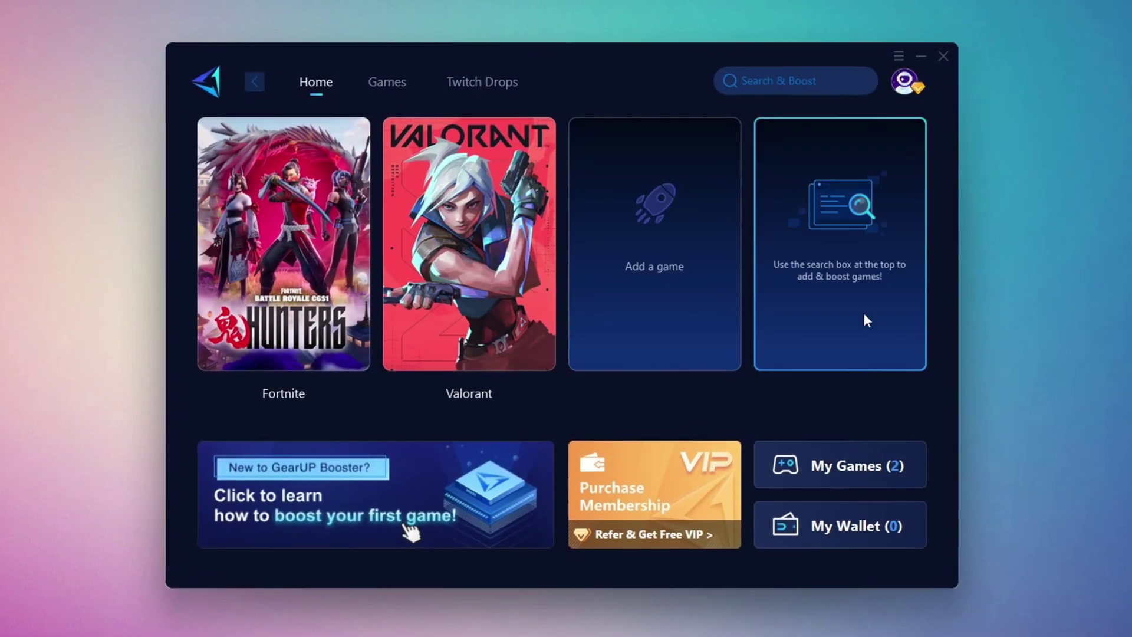
mouse_move(552, 274)
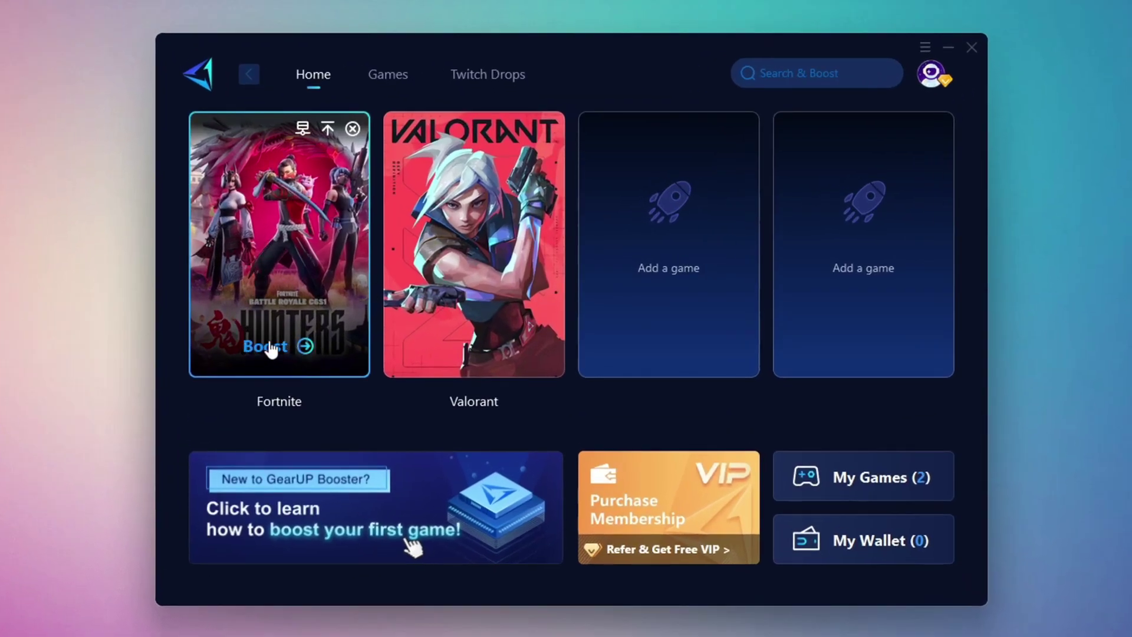
mouse_move(270, 347)
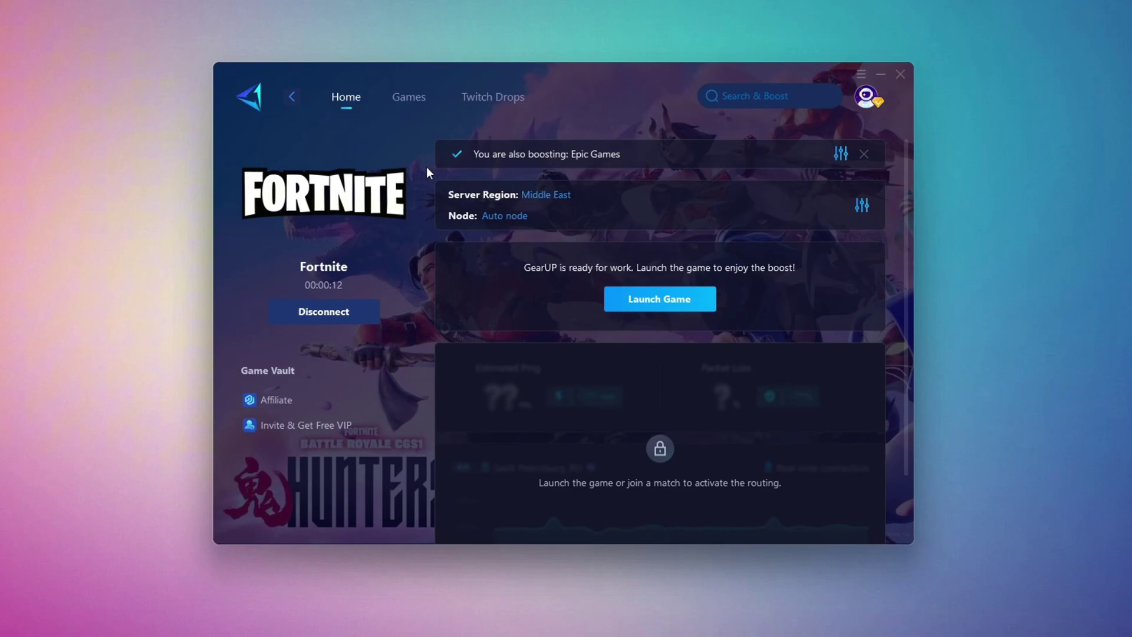
click(546, 196)
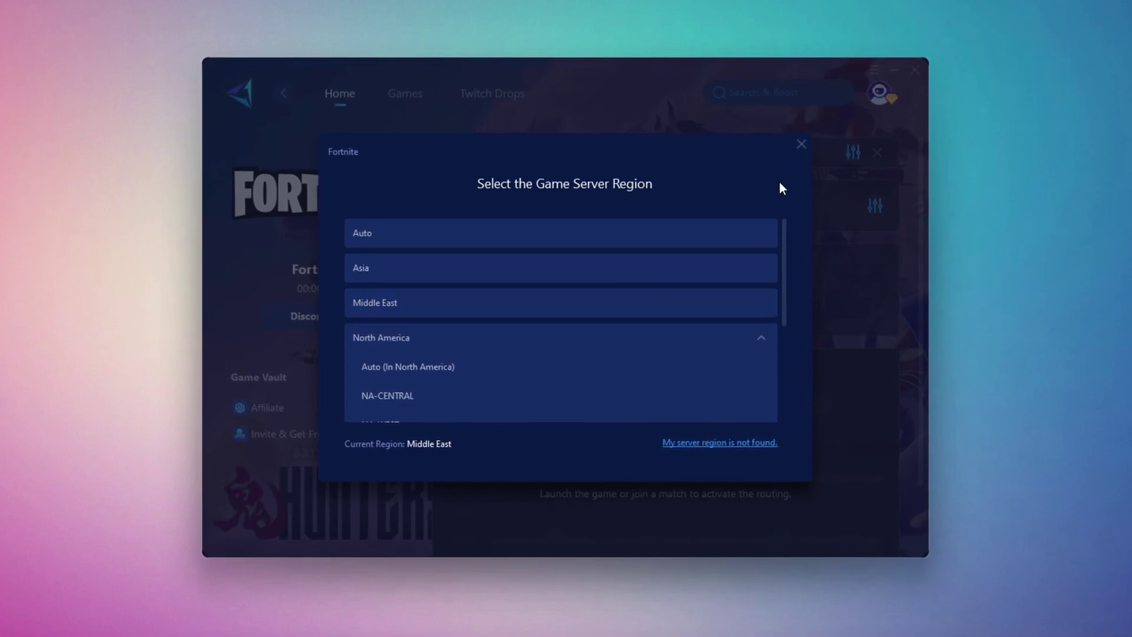
click(802, 145)
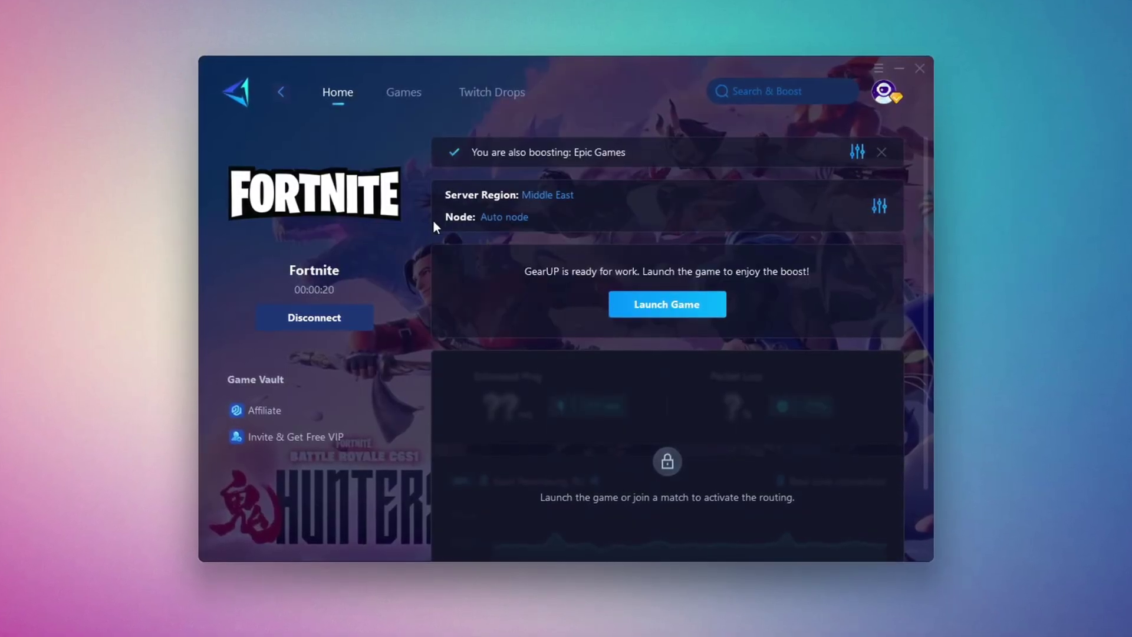
Check the server node choices without changing them, then close the booster window.
click(504, 218)
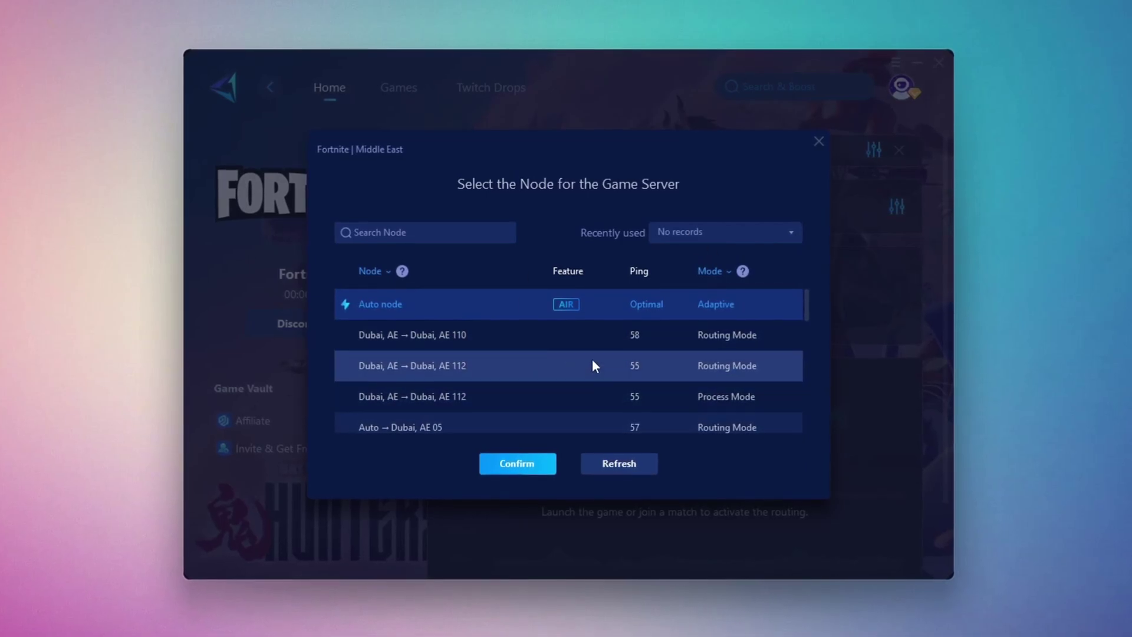
click(818, 141)
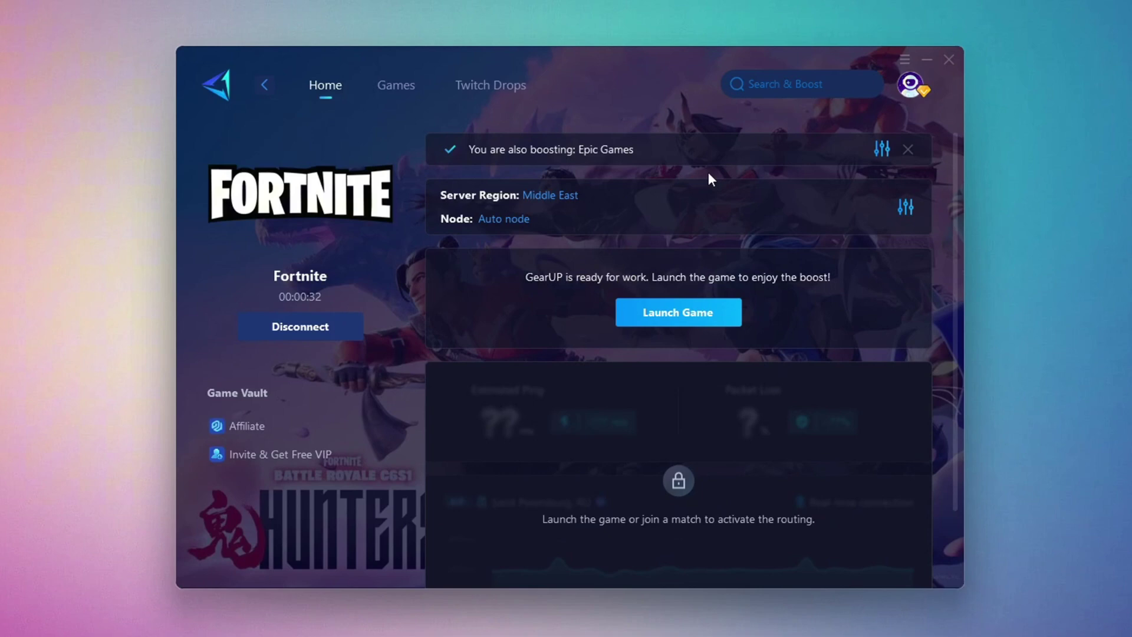
click(954, 59)
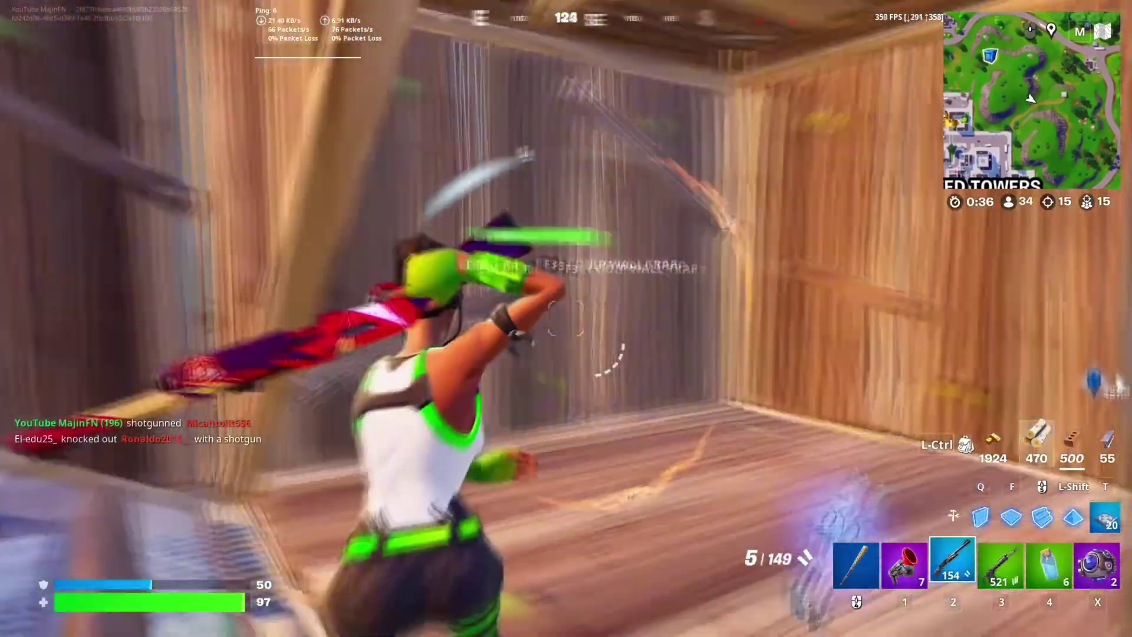
In Fortnite, place a wall ahead, then shoot the opponent with the pump shotgun.
key(q)
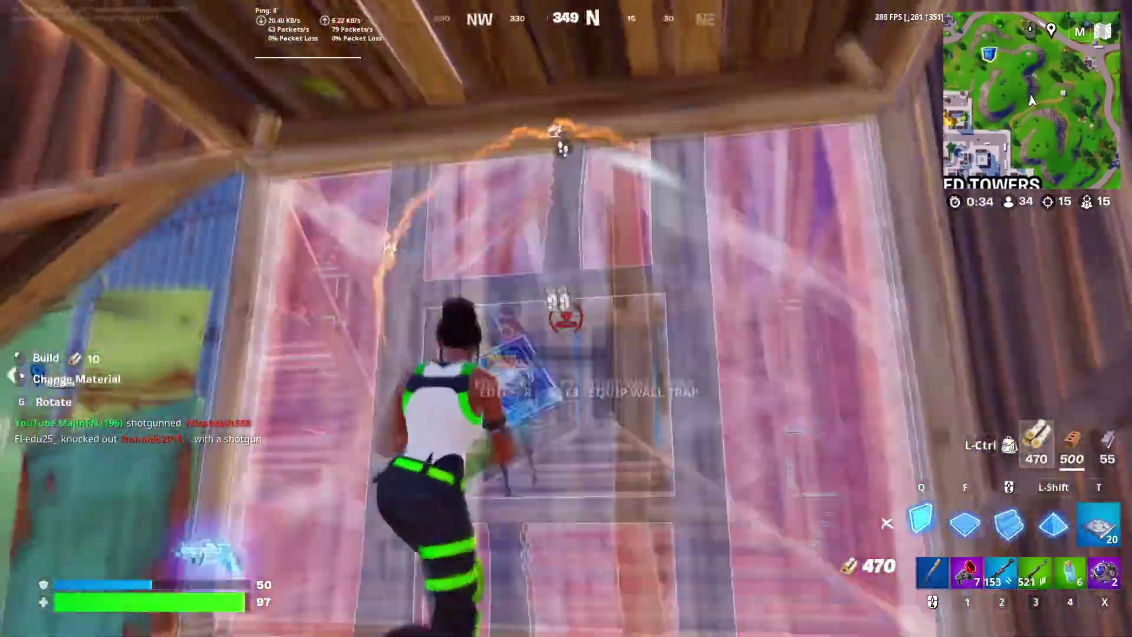
click(566, 318)
key(2)
click(566, 318)
Switch to the scoped rifle and fire it repeatedly at the target.
key(3)
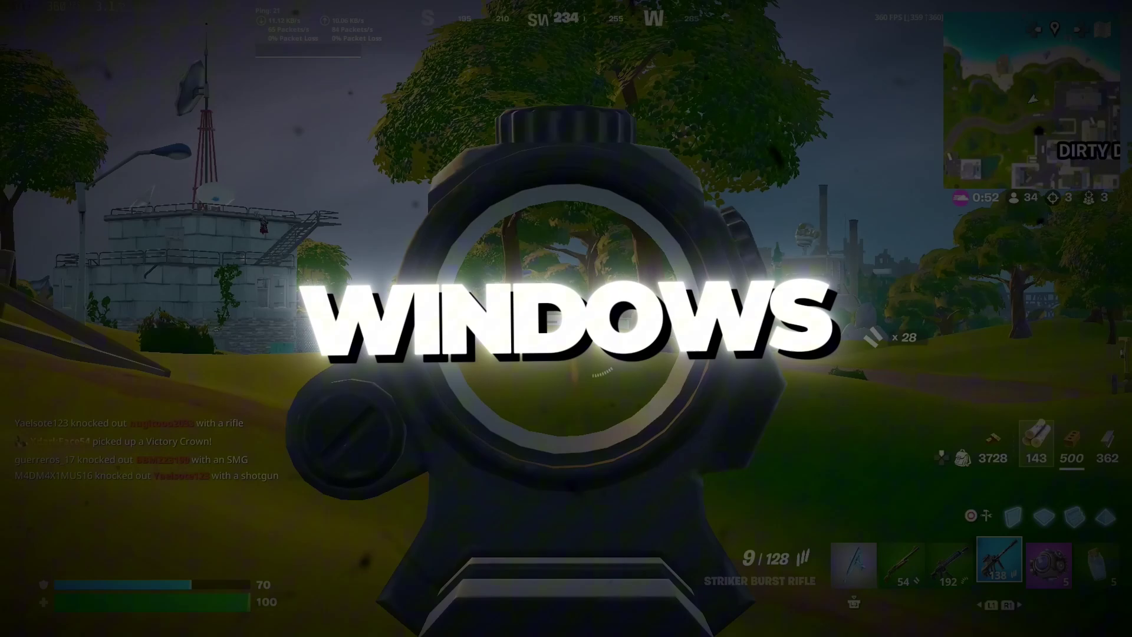
click(566, 318)
click(566, 319)
click(566, 318)
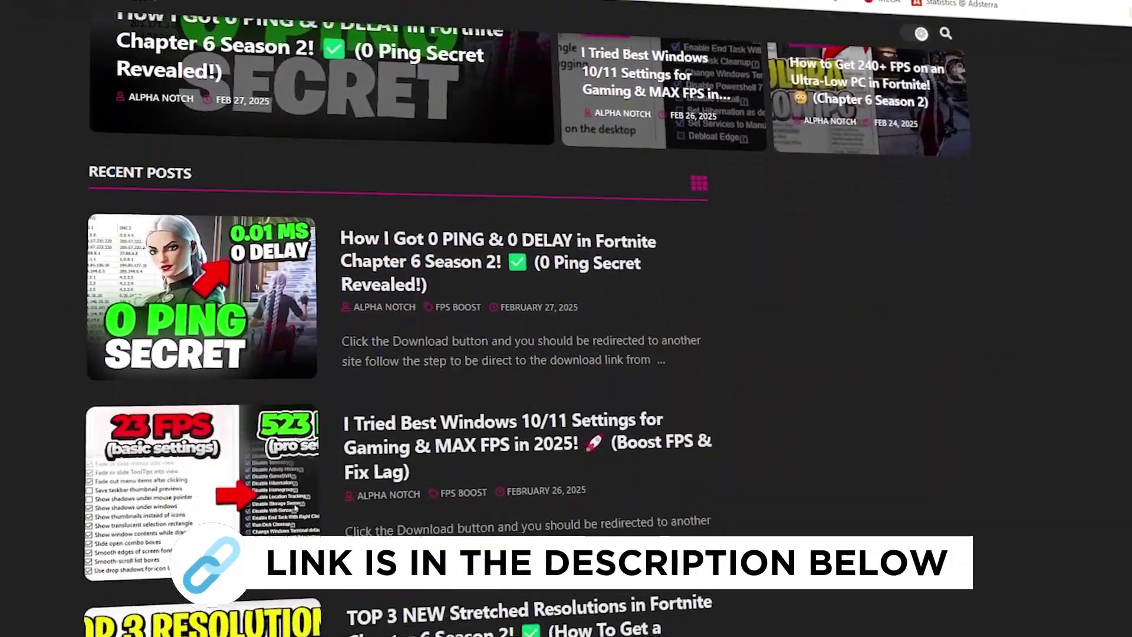
scroll(395, 353, down, 2)
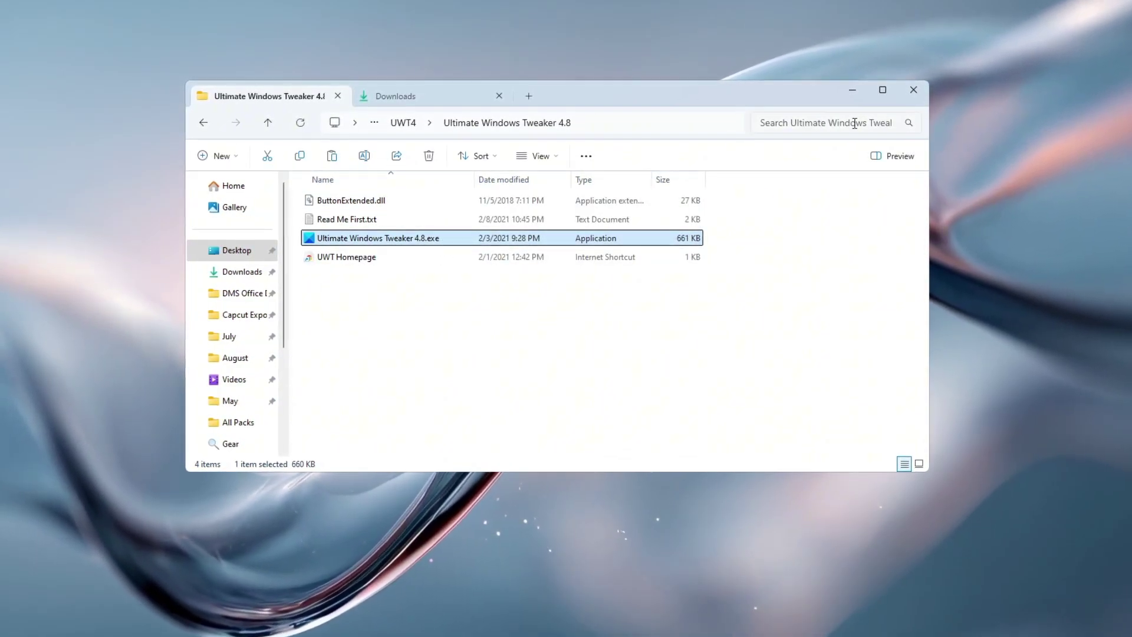
Minimize Explorer, look over Ultimate Windows Tweaker 4.8's Performance checkboxes, then open Additional tweaks.
click(854, 91)
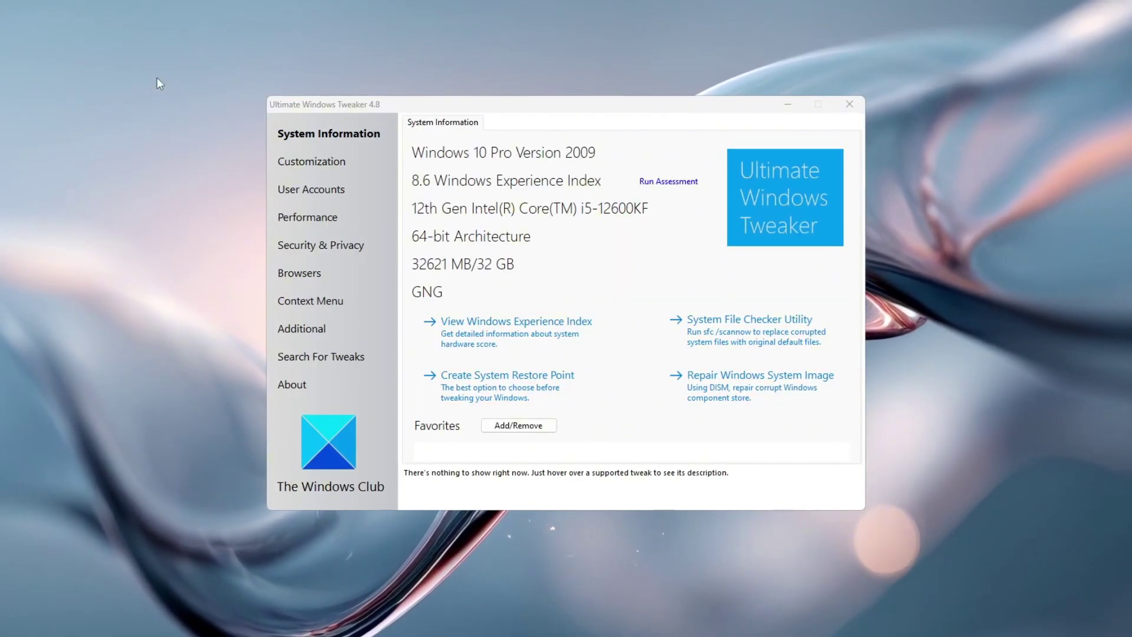
click(306, 219)
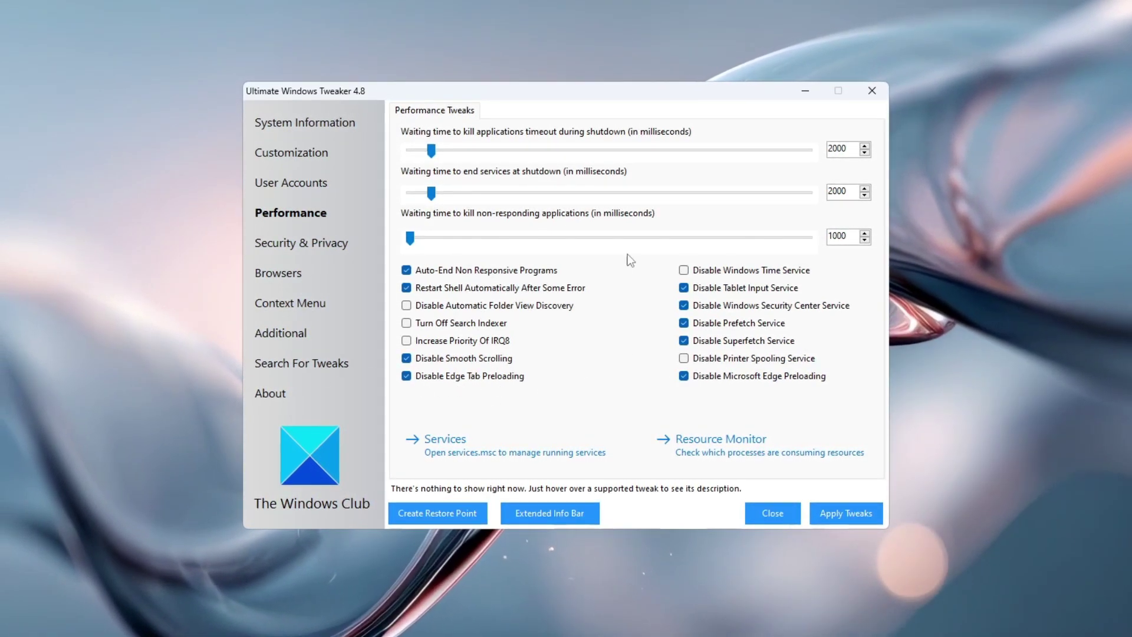
mouse_move(493, 381)
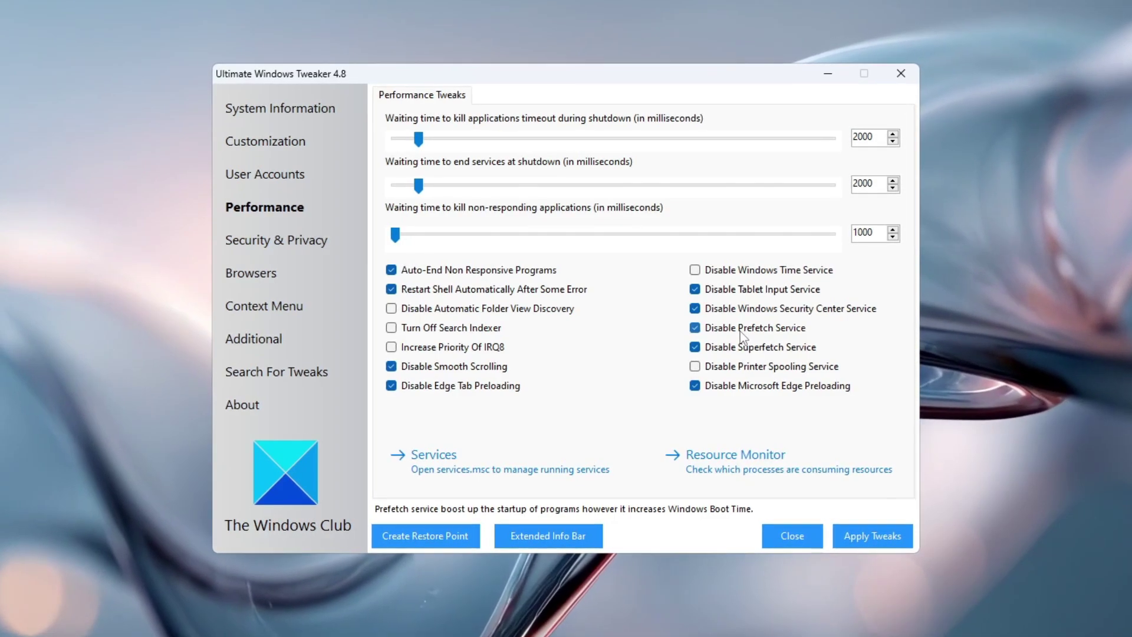
click(243, 340)
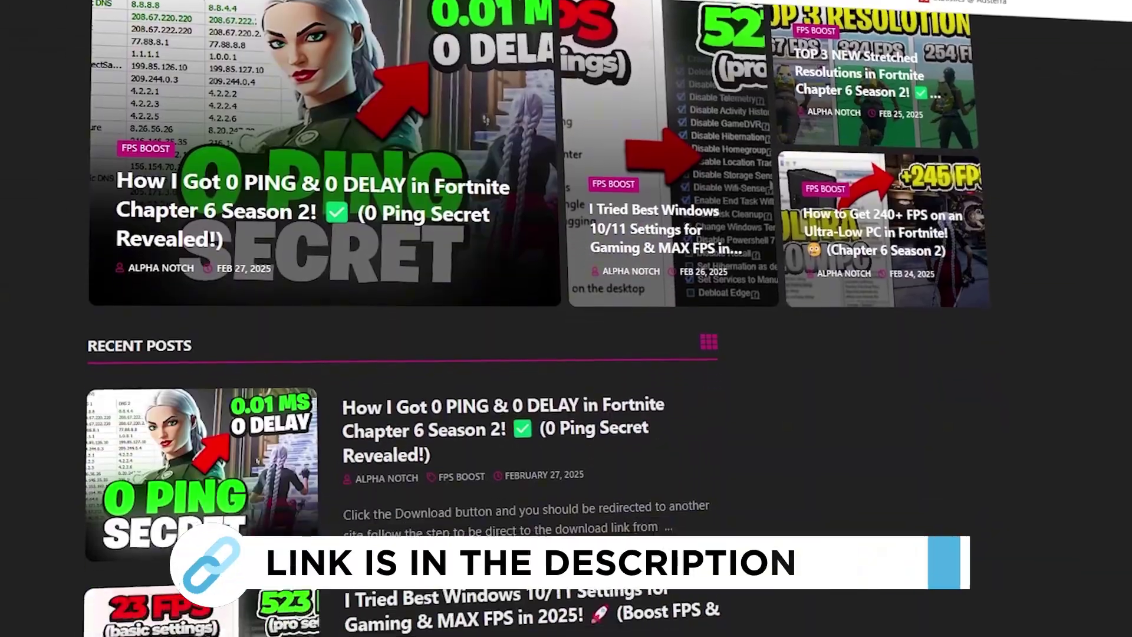
Open the 5-Filter Keys Setter folder, run FilterKeysSetter.exe, and minimize Explorer.
scroll(401, 318, down, 5)
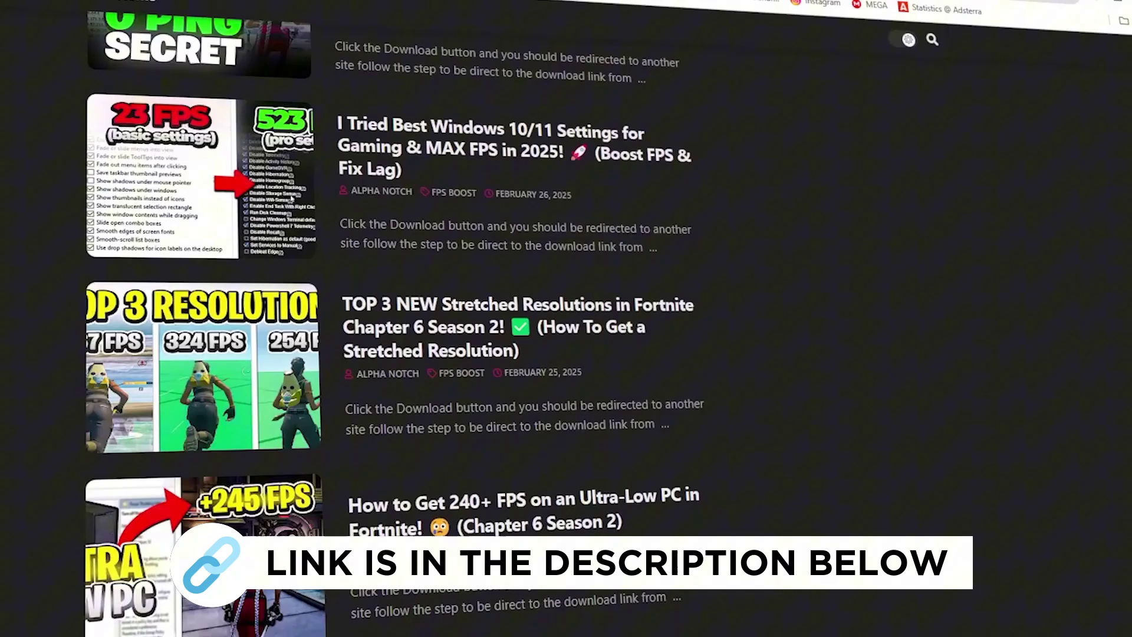
scroll(401, 319, down, 8)
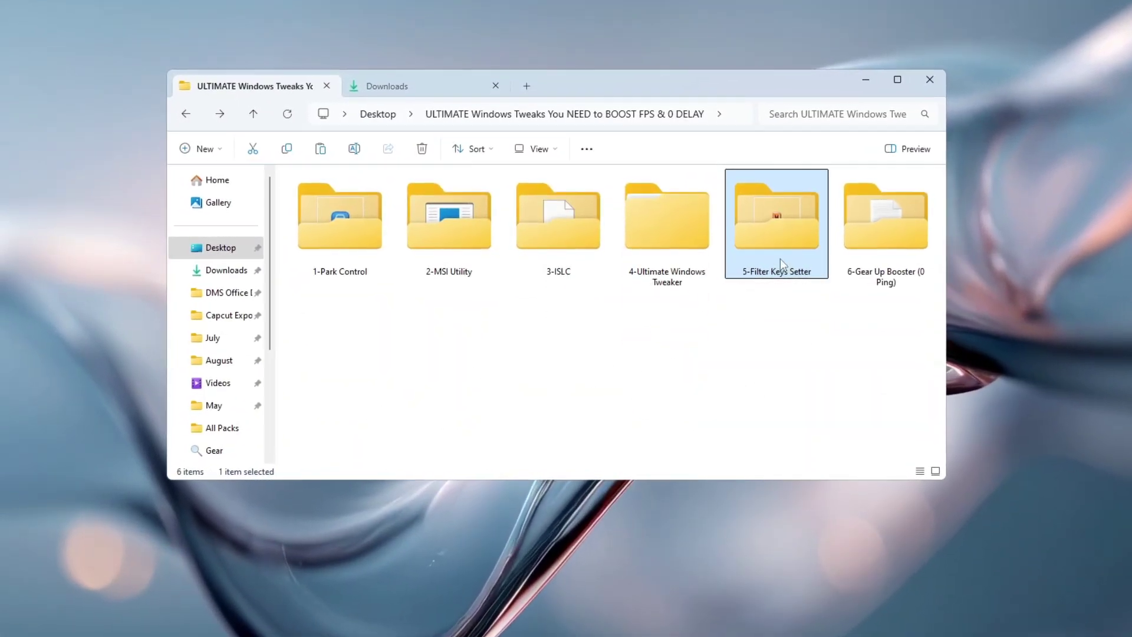
double_click(781, 258)
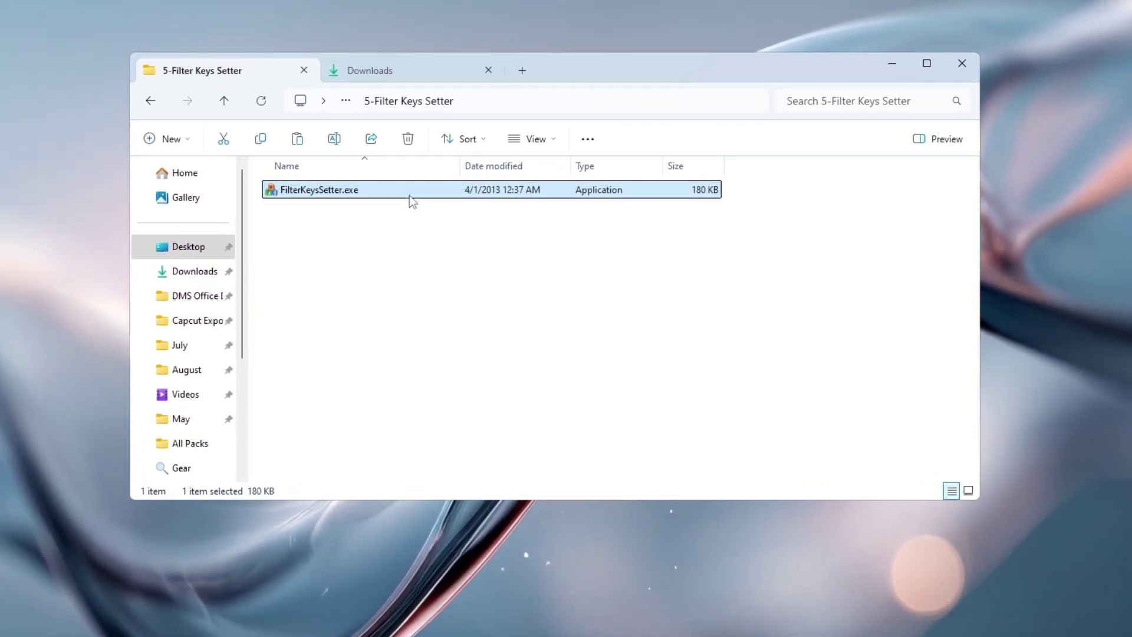
double_click(409, 196)
click(892, 63)
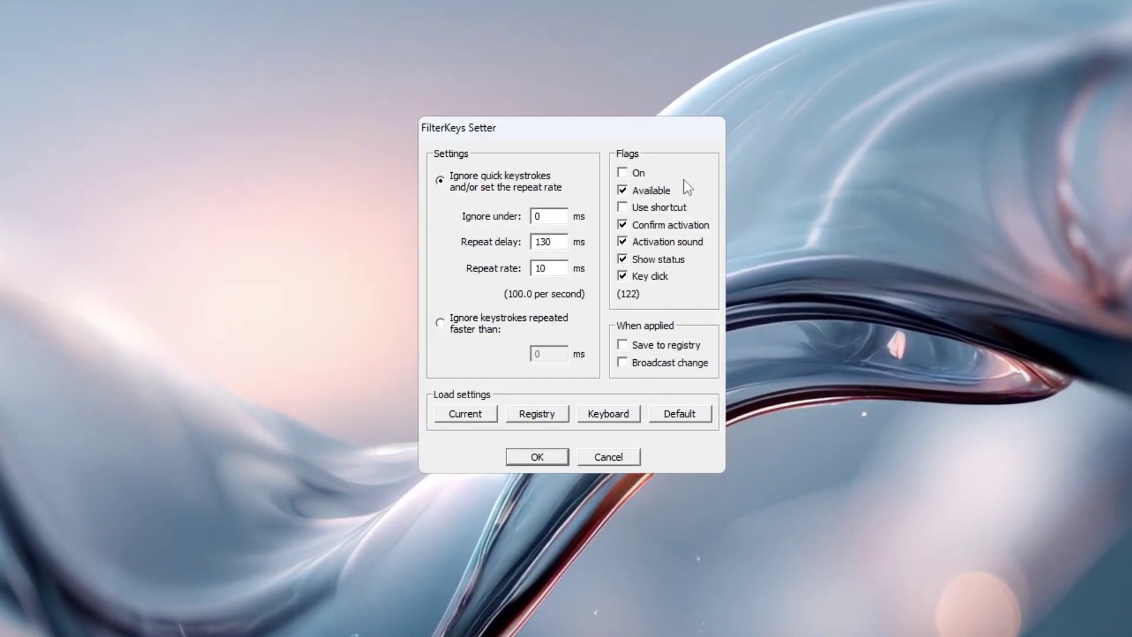
Set FilterKeys Ignore under to 0, Repeat delay 130 ms, Repeat rate 10 ms, saved to registry.
click(501, 222)
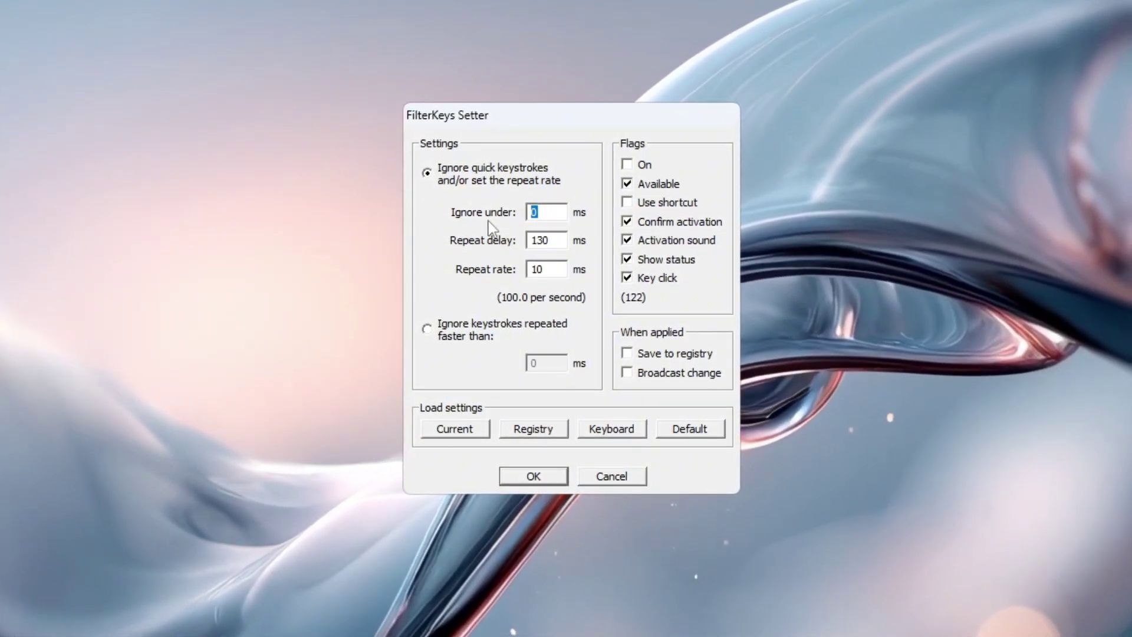
key(Tab)
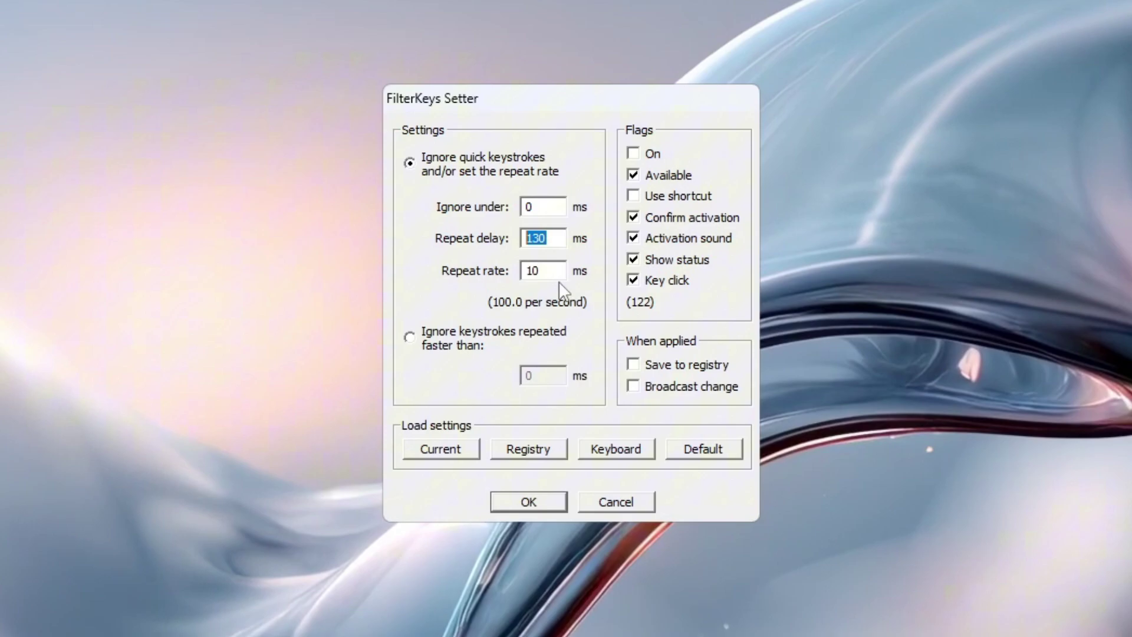
key(Tab)
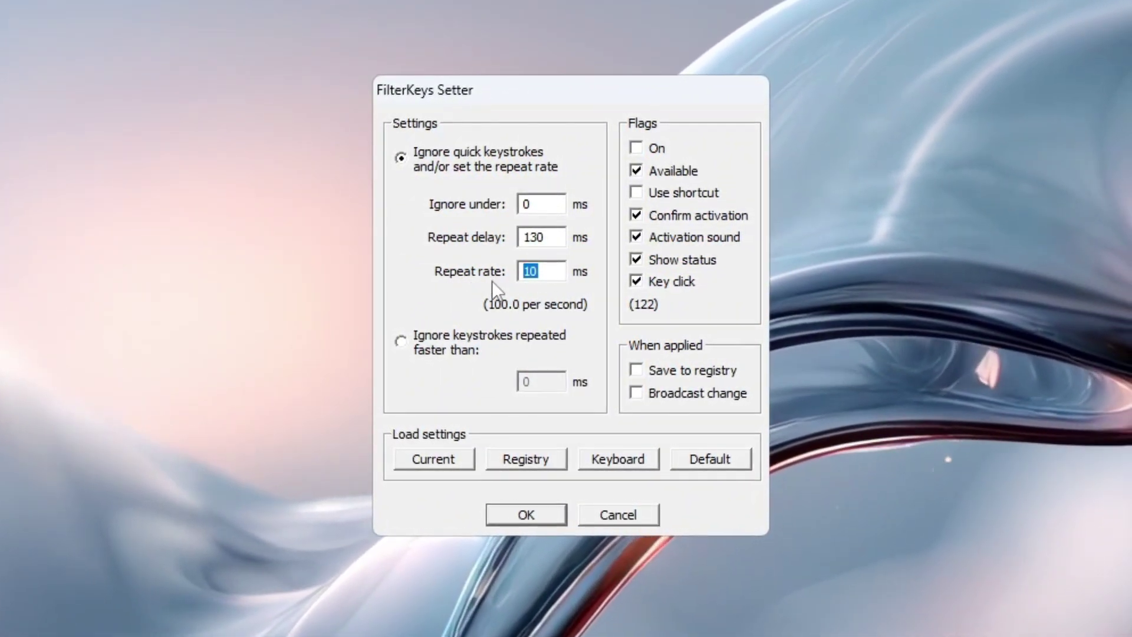
click(554, 270)
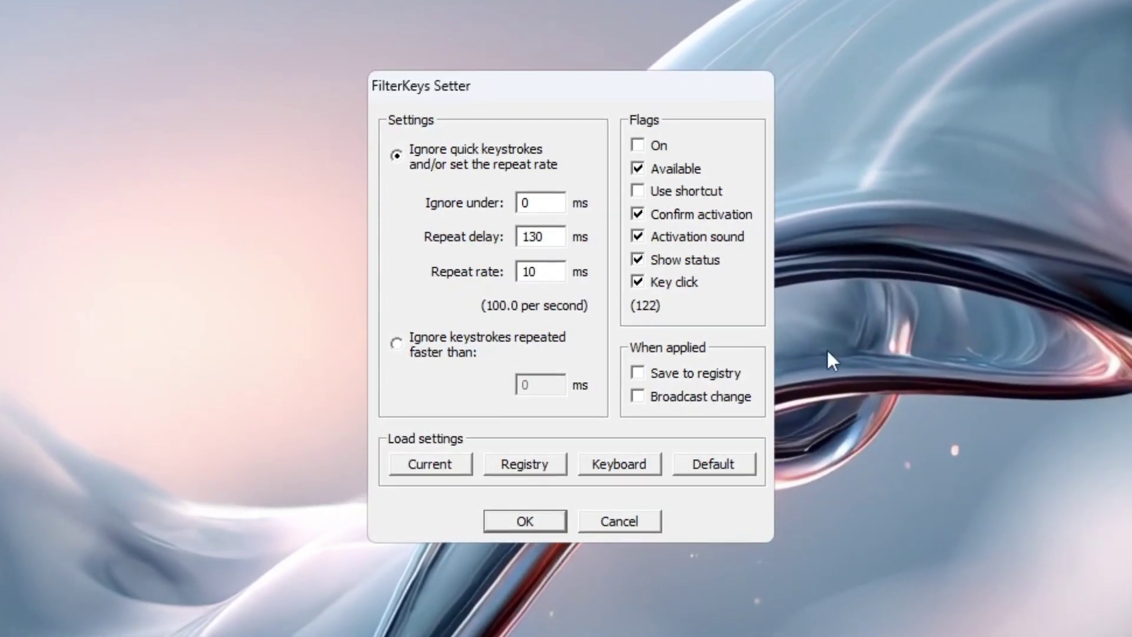
click(638, 373)
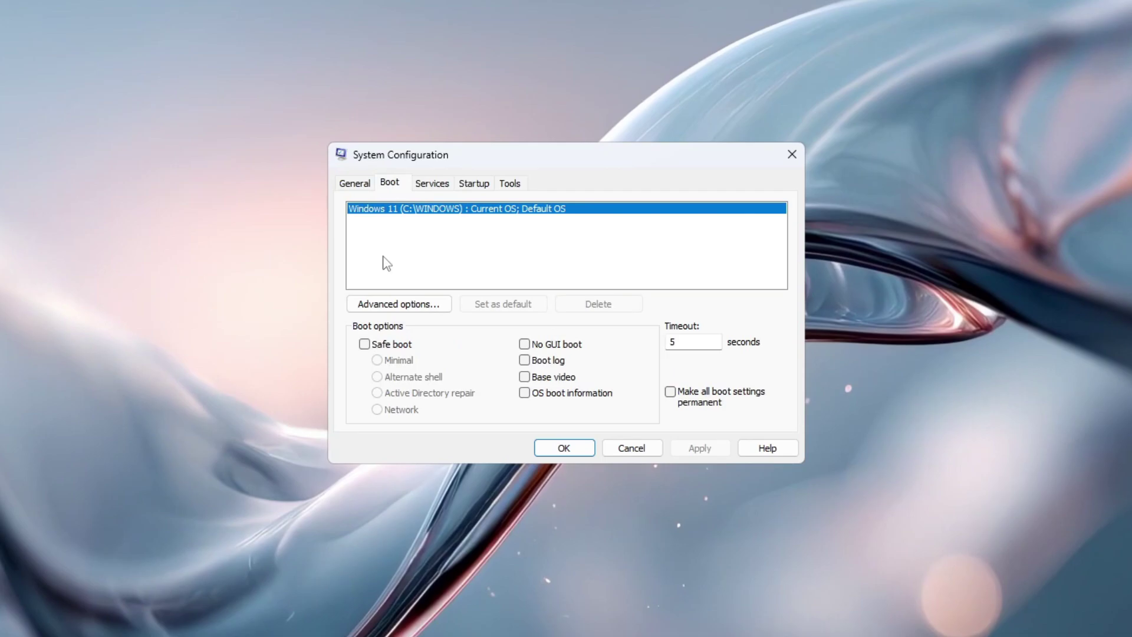
In Boot Advanced options, set Number of processors to 16, confirm, and apply.
click(390, 232)
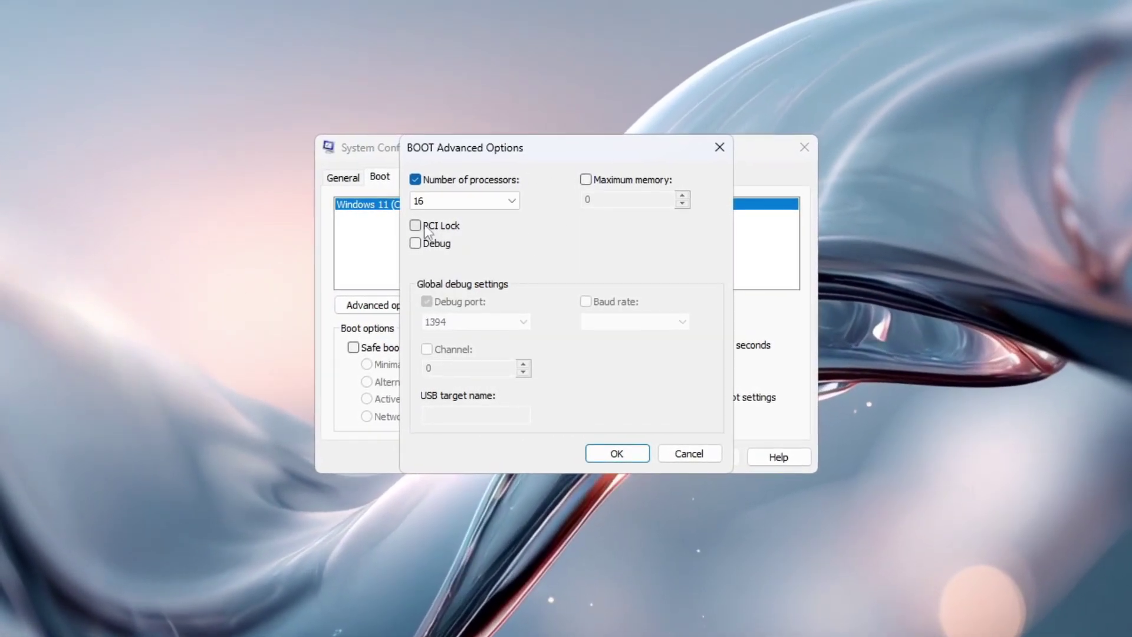
click(419, 182)
click(419, 182)
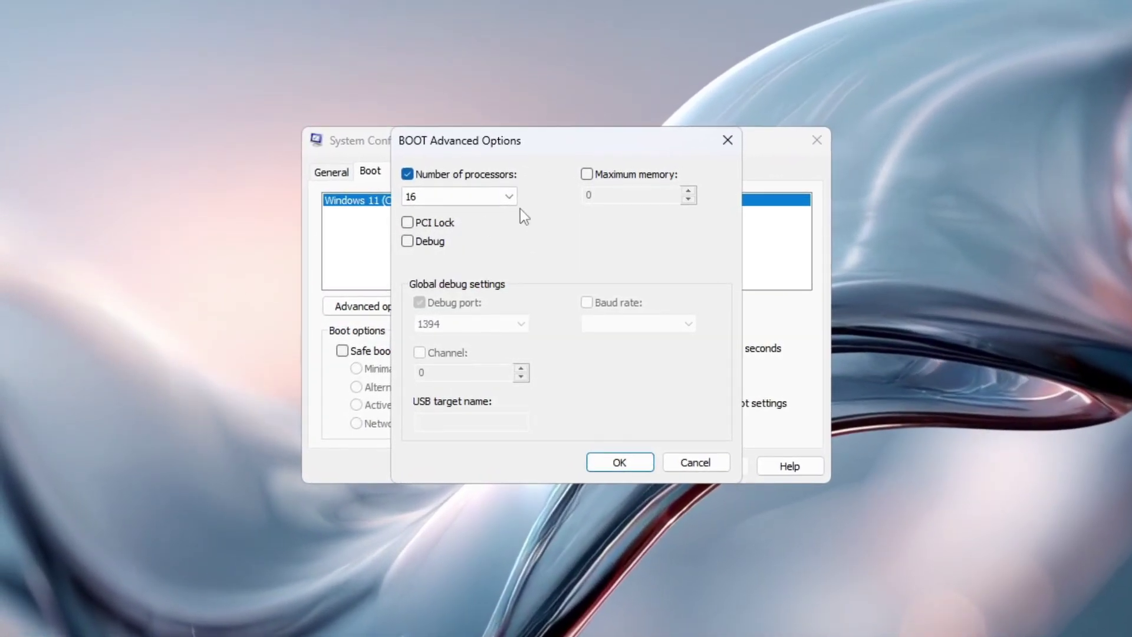
click(511, 199)
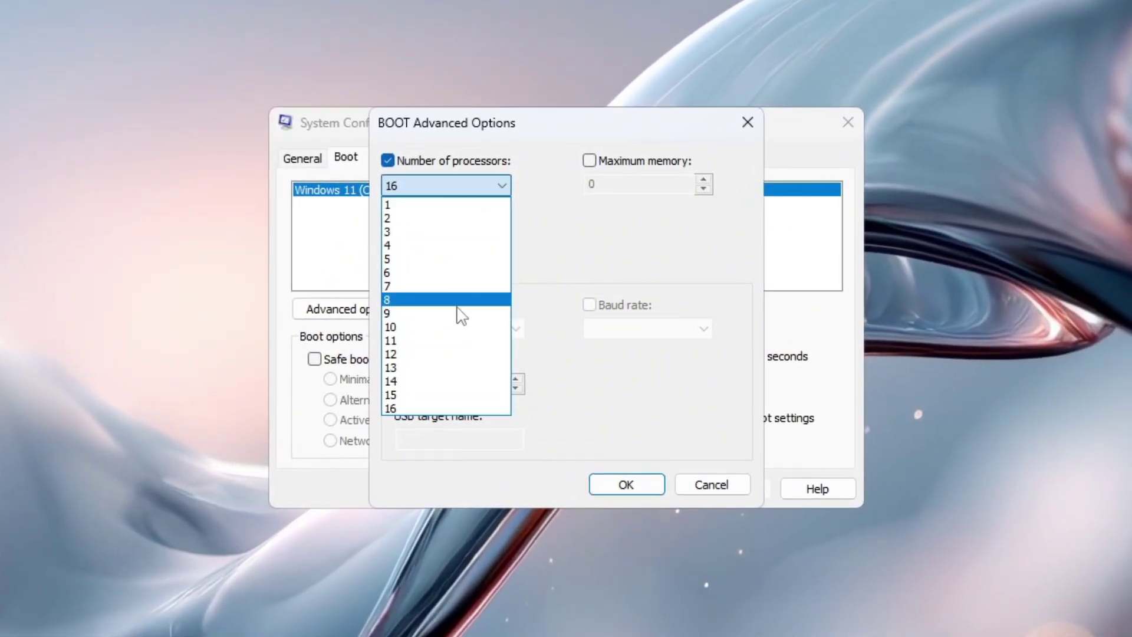
click(460, 408)
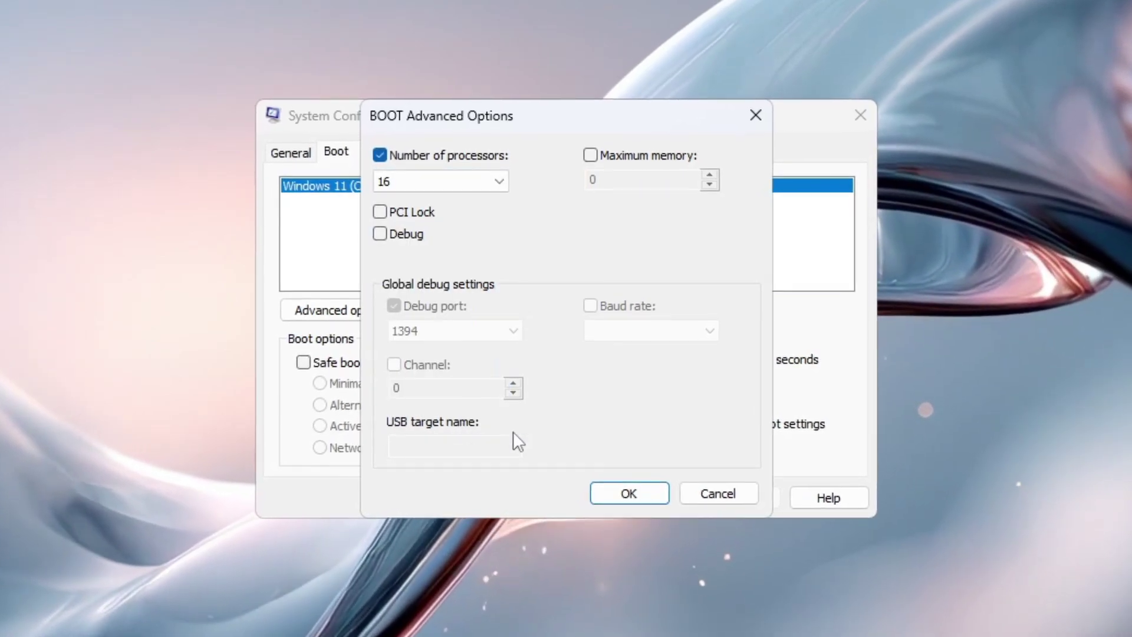
click(629, 493)
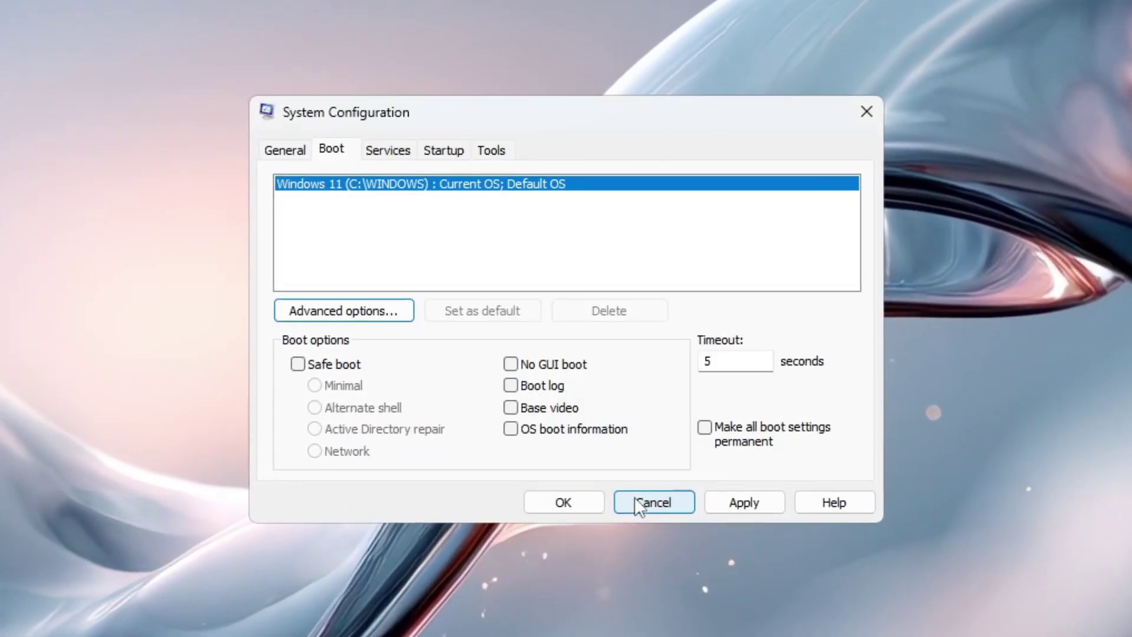
click(750, 502)
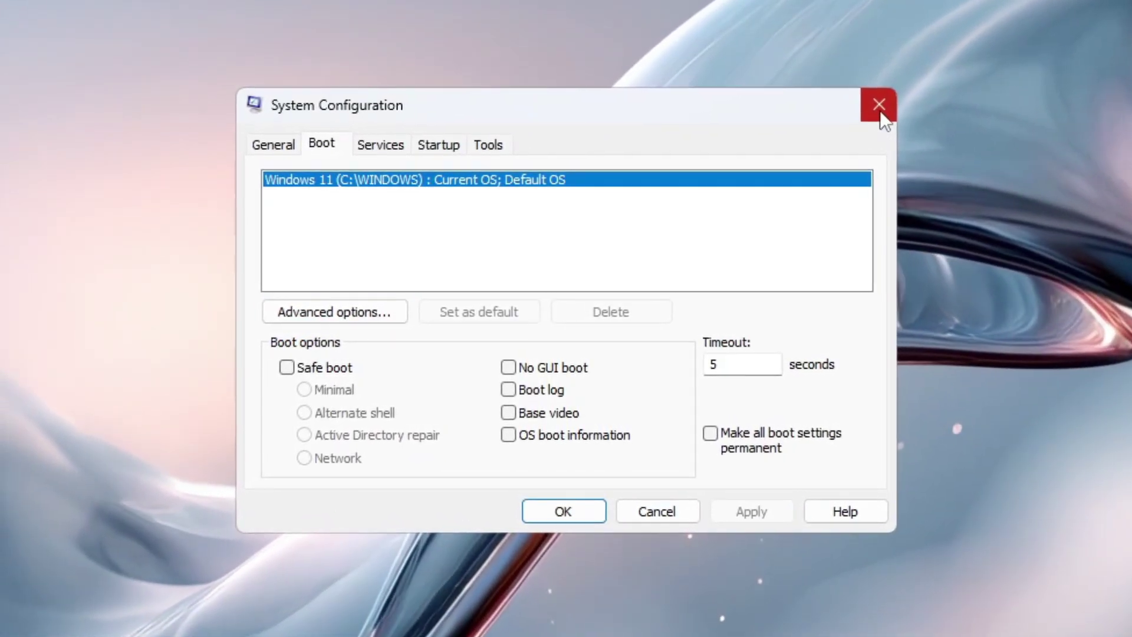